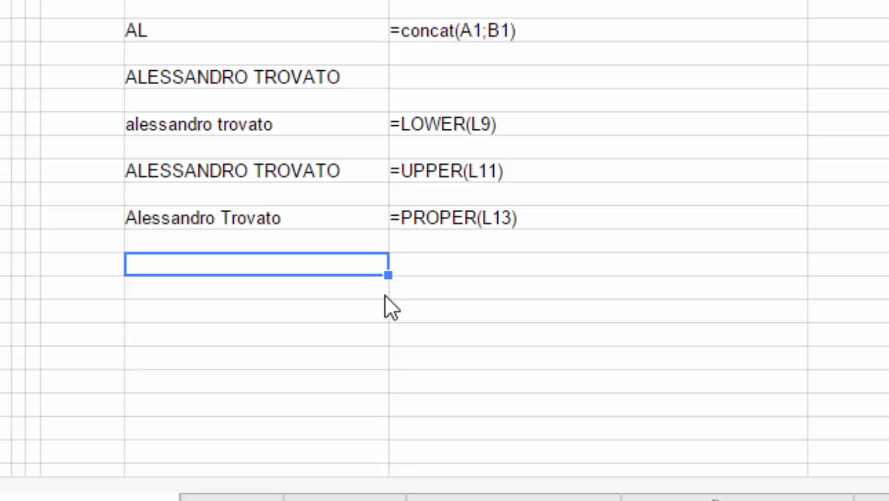
- Enter =LEFT(L16;5) under the PROPER example to get Aless
type("LEFT")
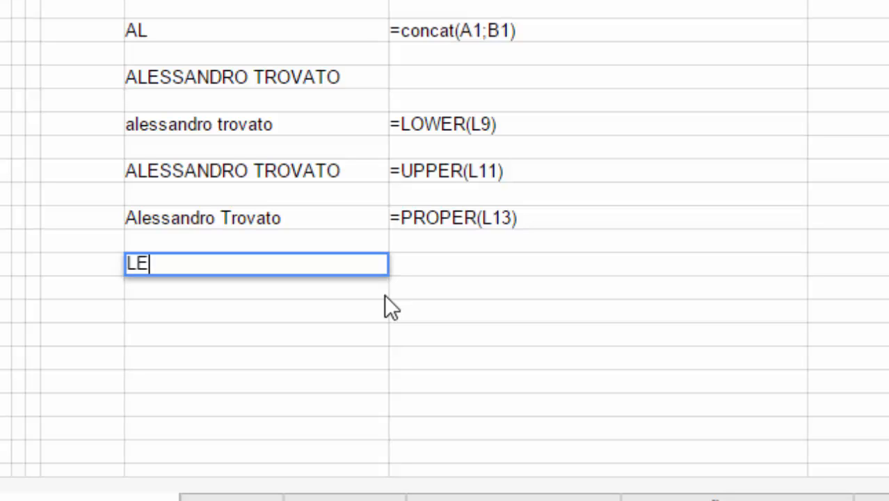
key("BackSpace")
key("BackSpace")
key("BackSpace")
key("BackSpace")
type("=LD")
key("BackSpace")
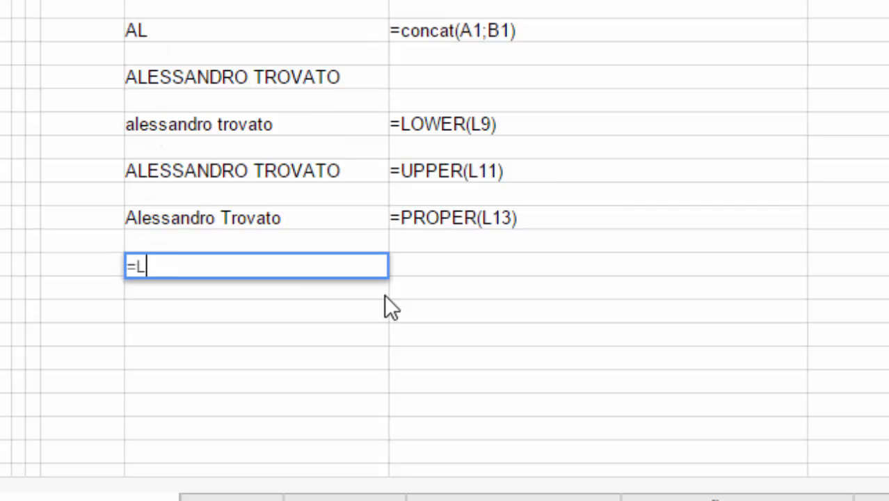
type("EFT")
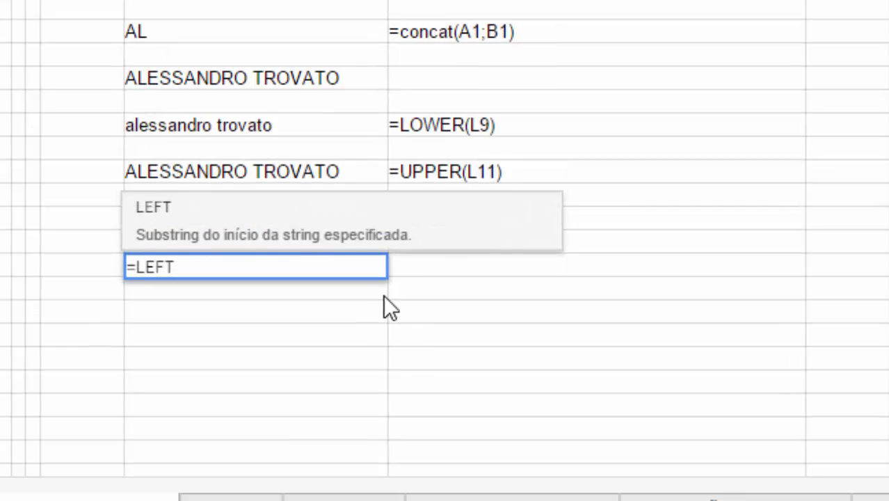
type("(")
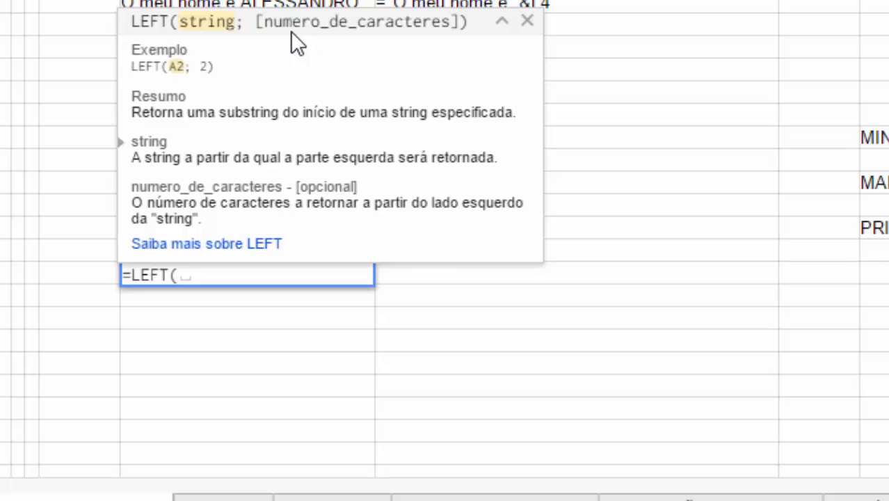
key("Up")
key("Up")
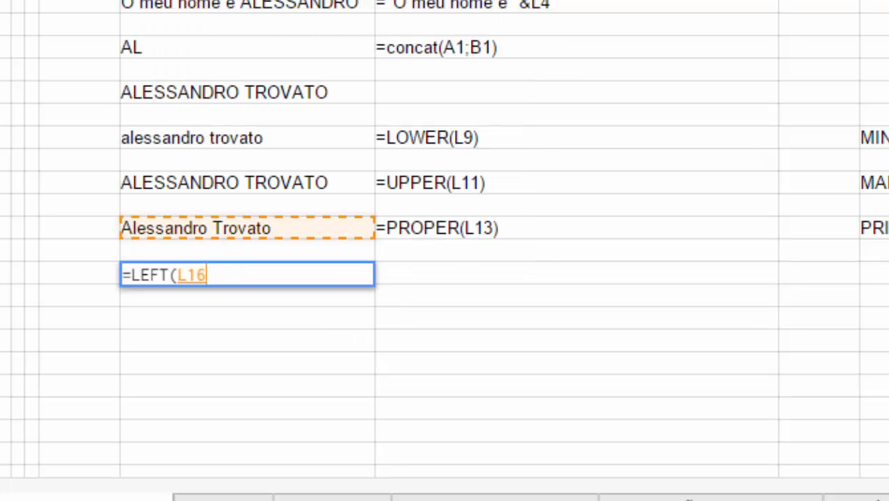
type(";")
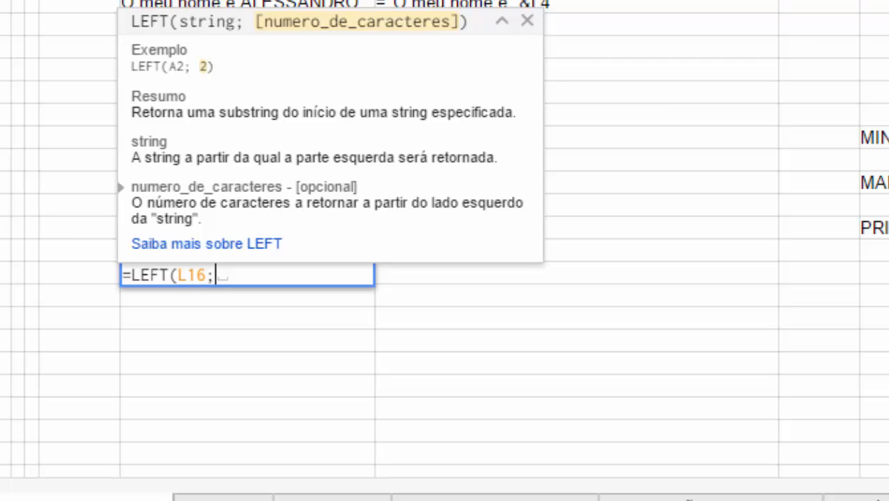
type("5")
key("Return")
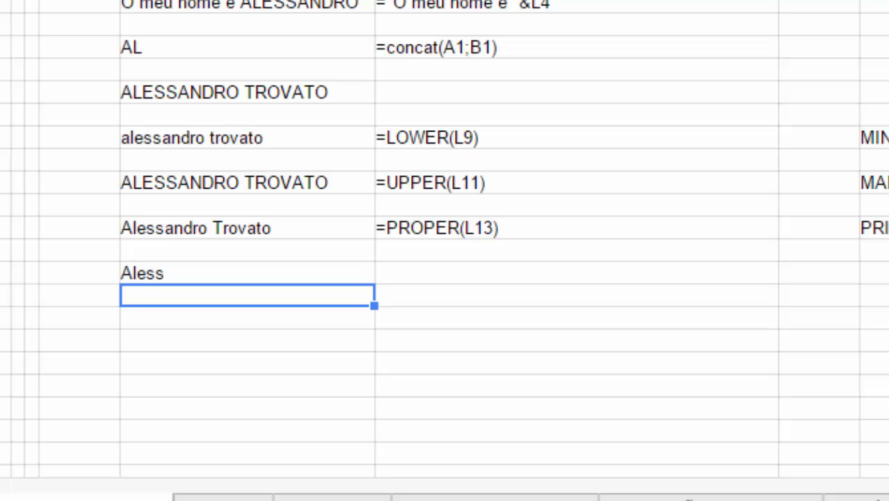
- Copy the =LEFT(L16;5) formula text into the neighbouring cell as a label
key("Up")
key("F2")
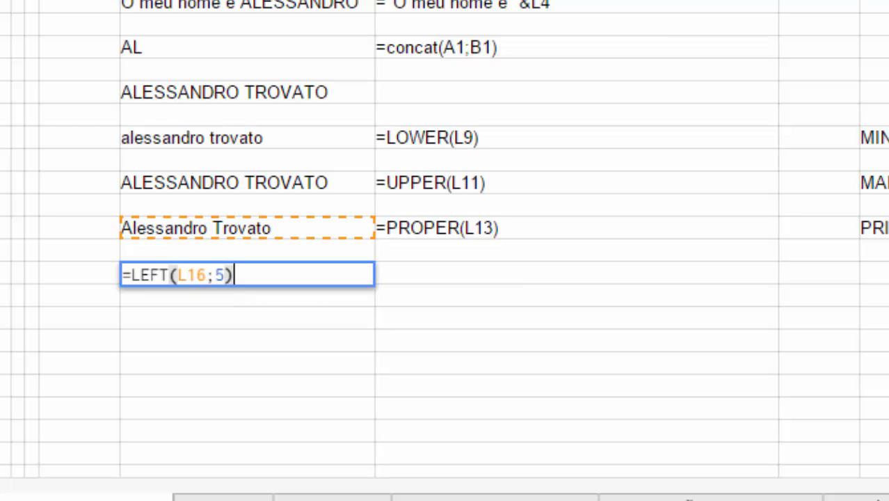
key("shift+Home")
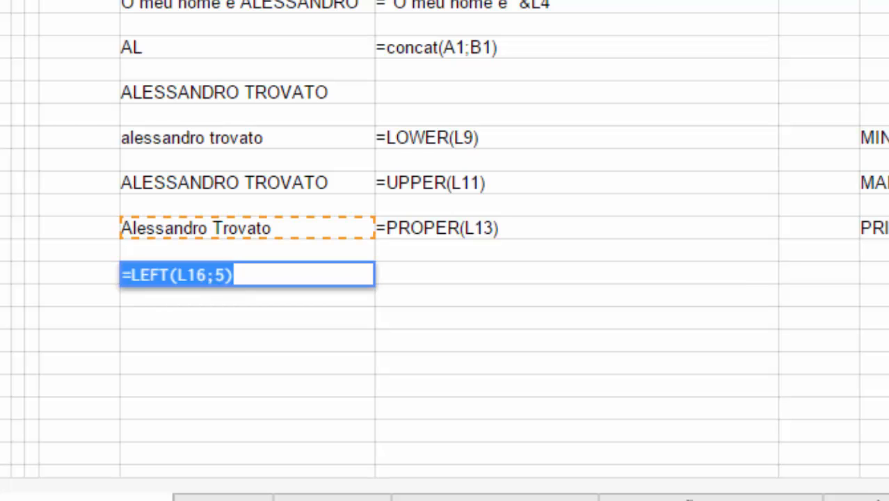
key("ctrl+c")
key("Tab")
key("Return")
key("ctrl+v")
key("Return")
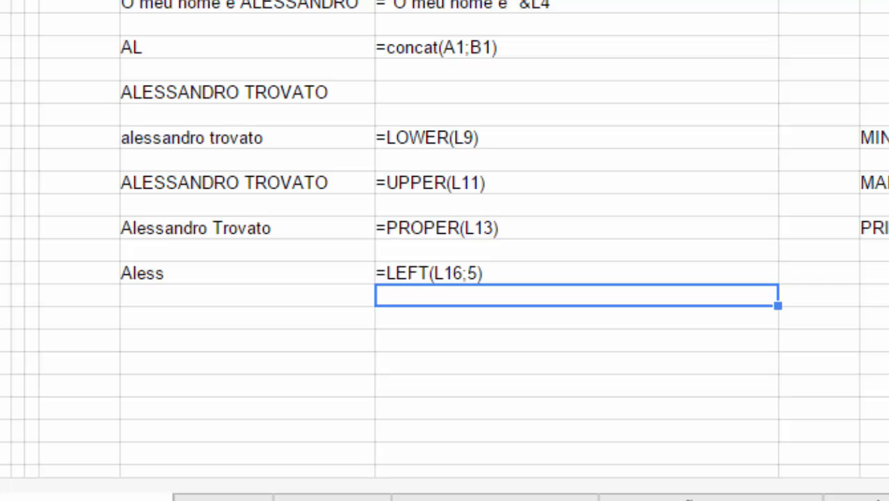
key("Down")
key("Down")
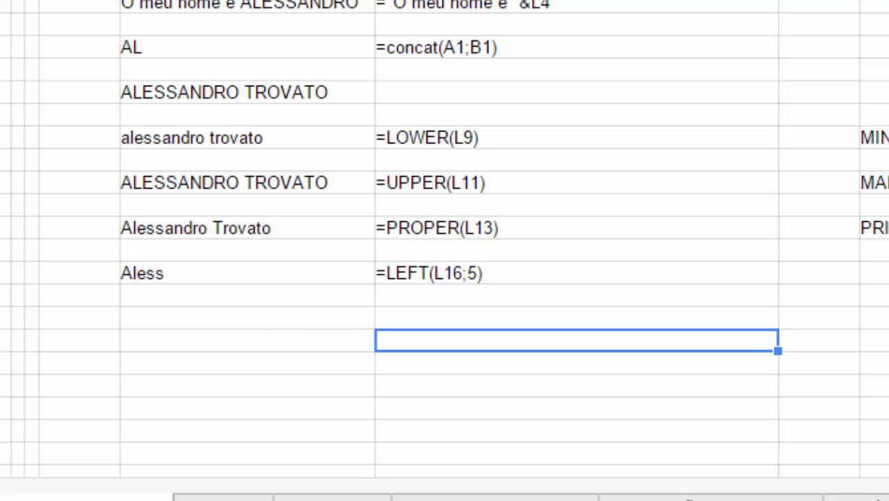
key("Up")
key("Left")
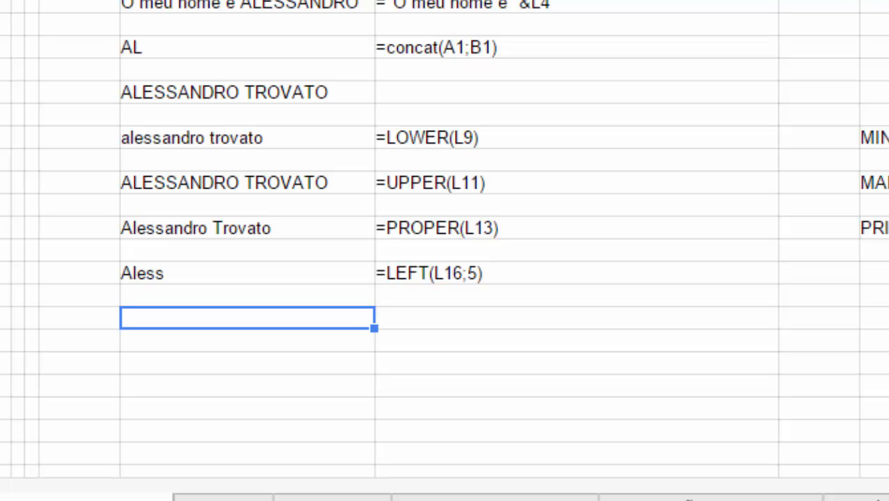
- Enter a RIGHT formula on the proper-case name below the LEFT example
type("=")
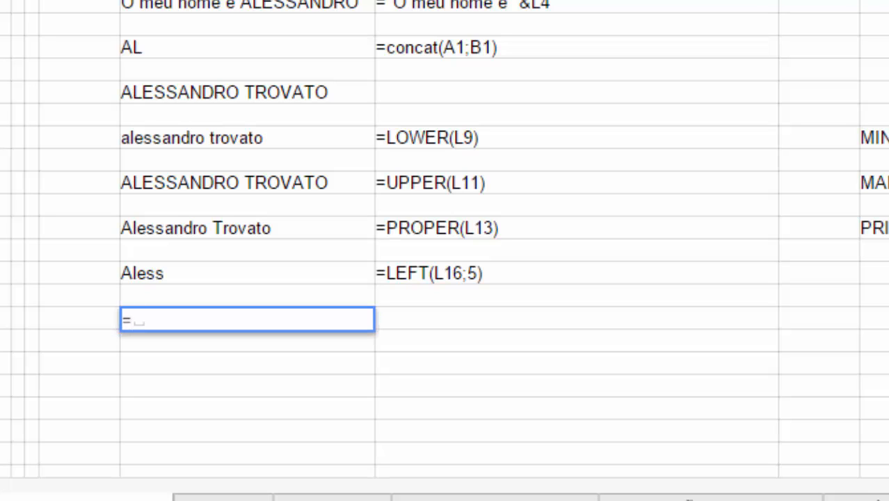
type("RIGHT")
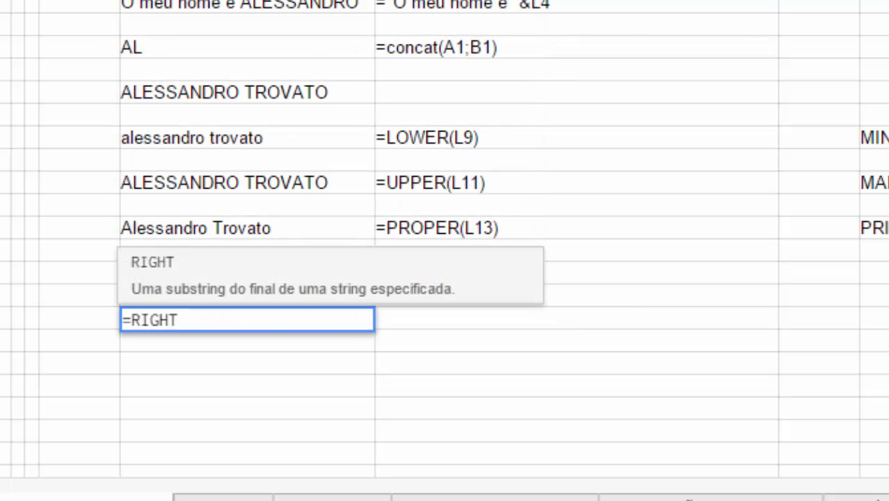
type("(")
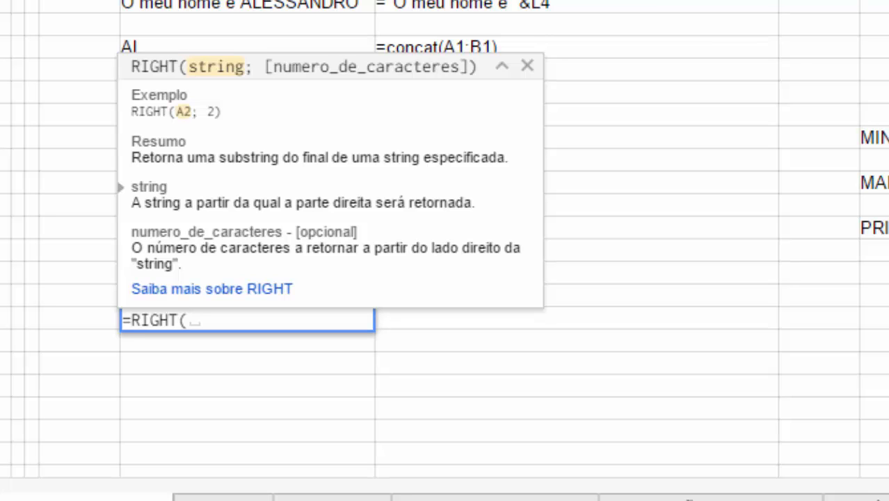
key("Up")
key("Up")
key("Up")
key("Up")
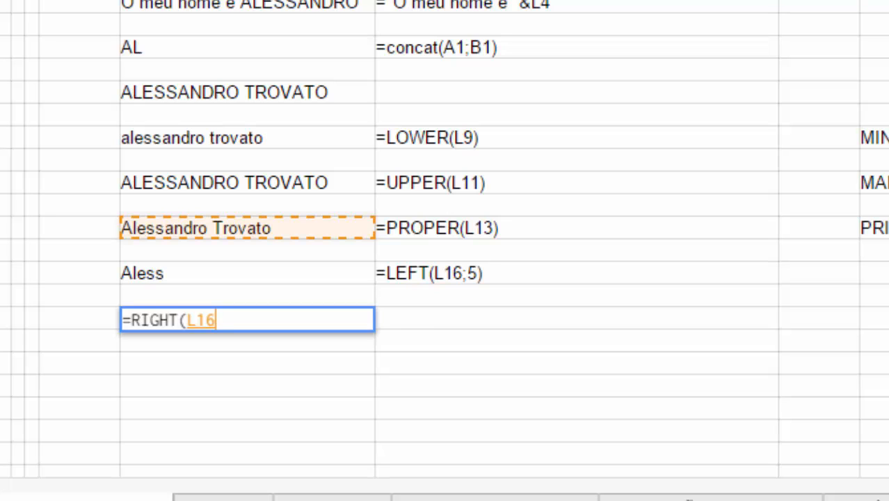
type(".")
key("BackSpace")
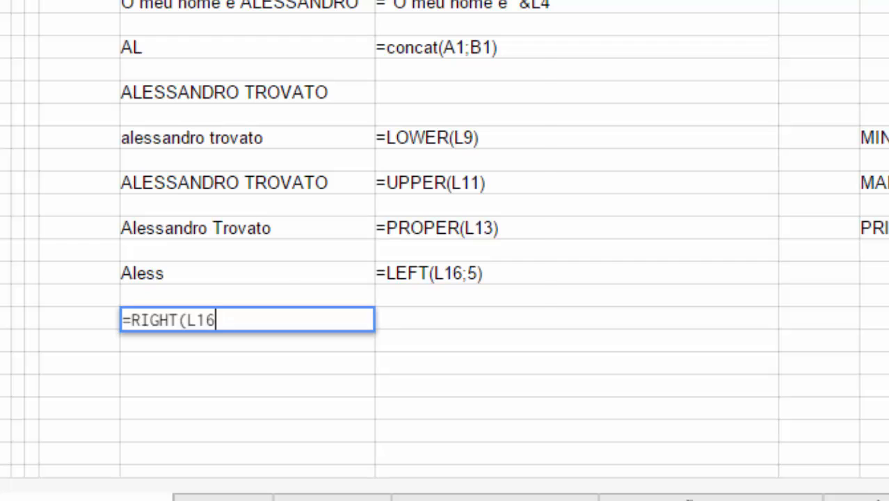
type(";")
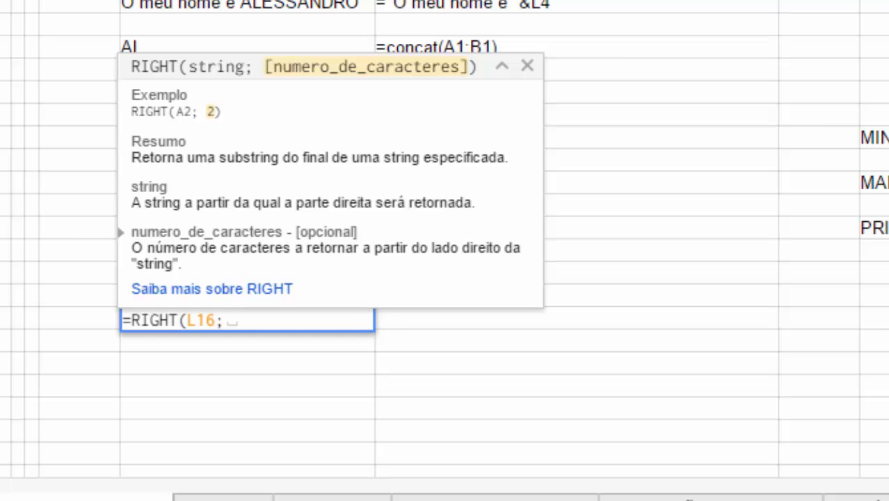
type("8")
key("BackSpace")
type("9)")
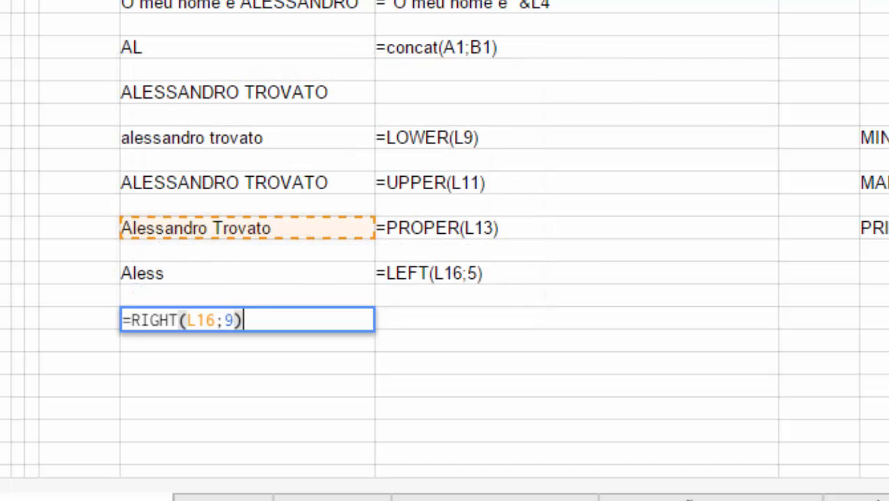
key("Return")
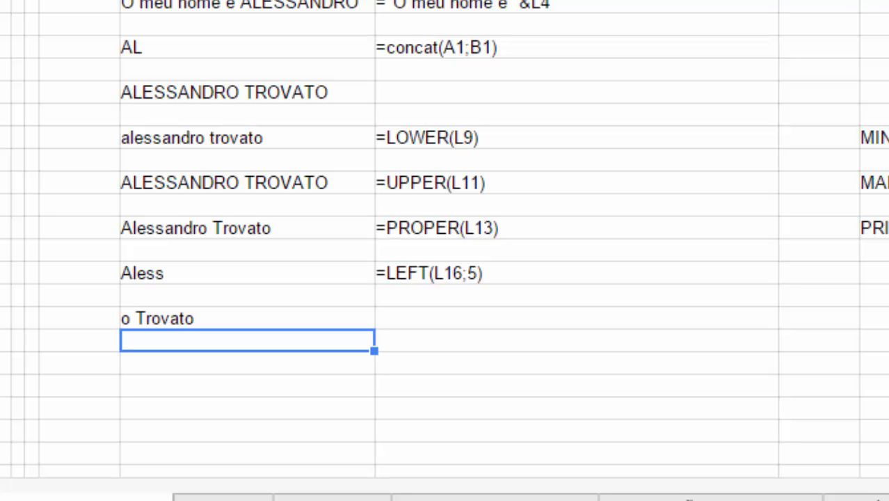
key("Up")
key("F2")
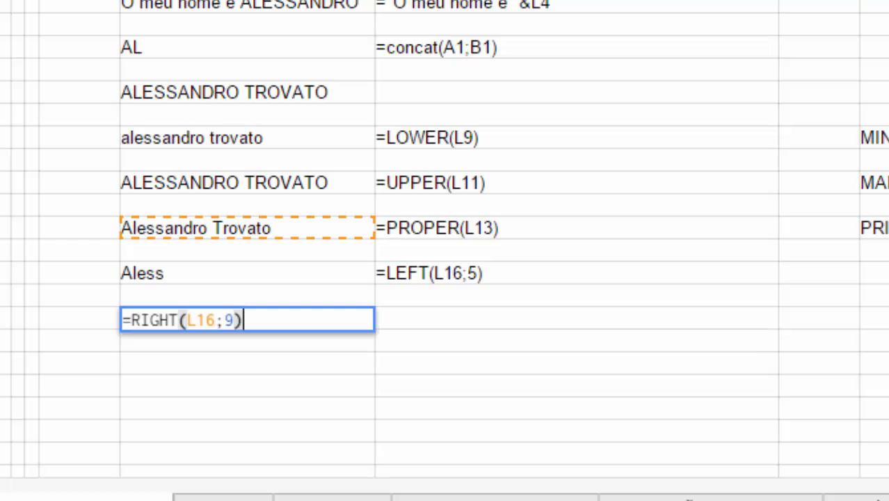
key("Left")
key("Left")
key("Delete")
type("7")
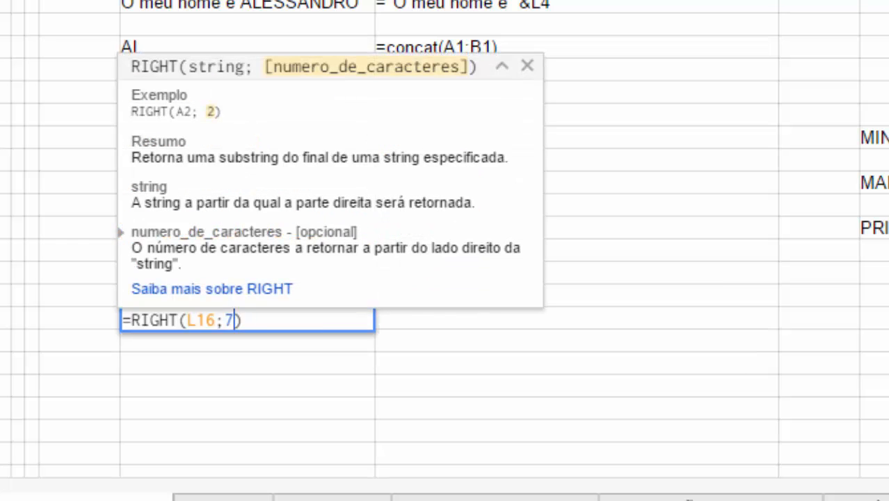
key("Return")
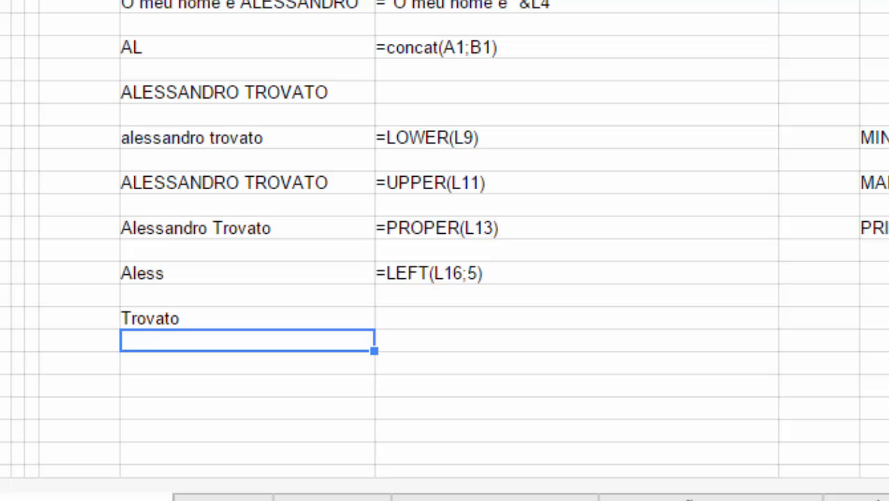
key("Up")
key("F2")
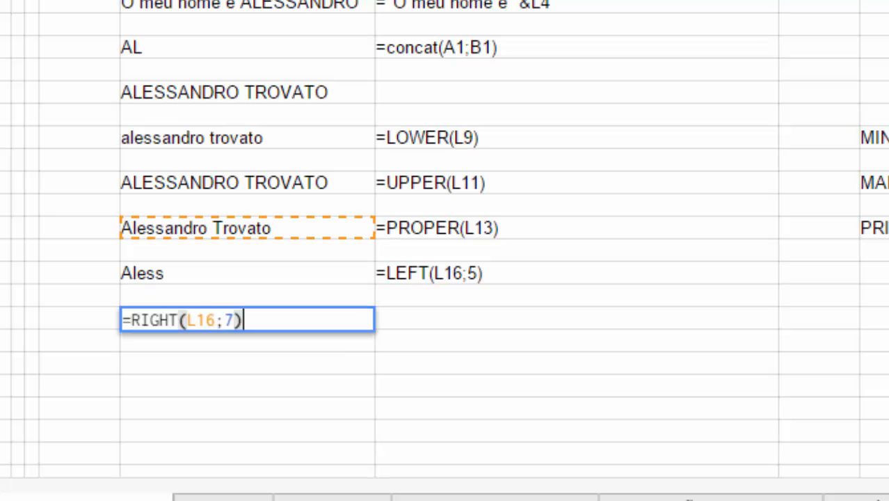
key("shift+Home")
type("'")
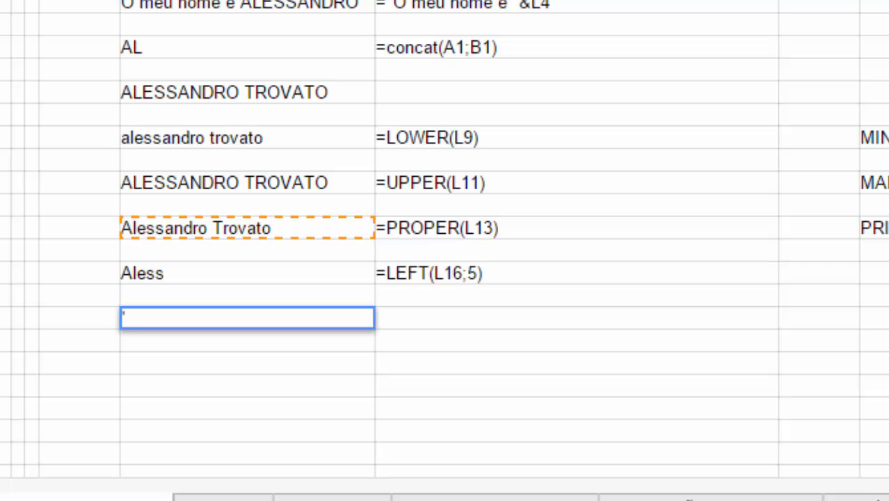
key("Escape")
key("Right")
key("F2")
key("ctrl+v")
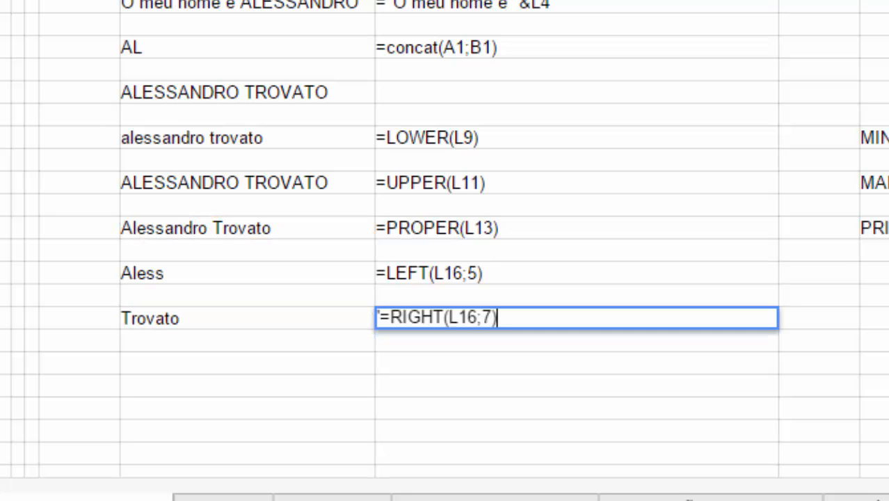
key("Return")
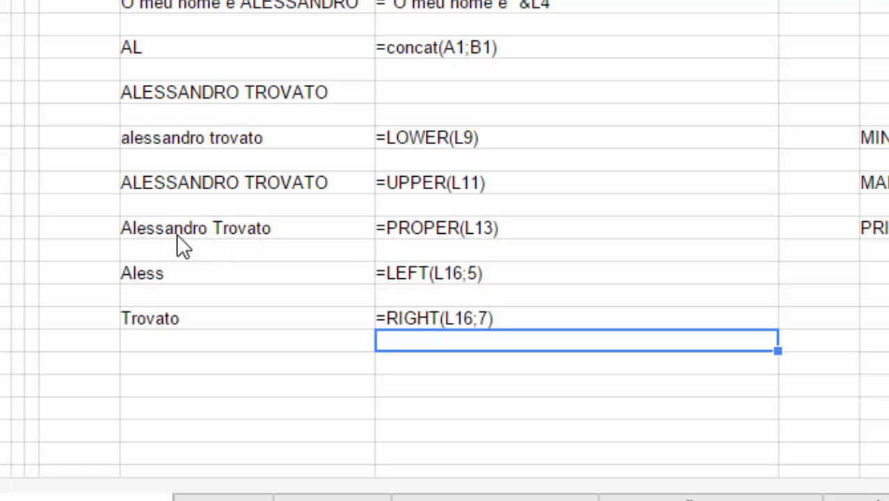
left_click(186, 360)
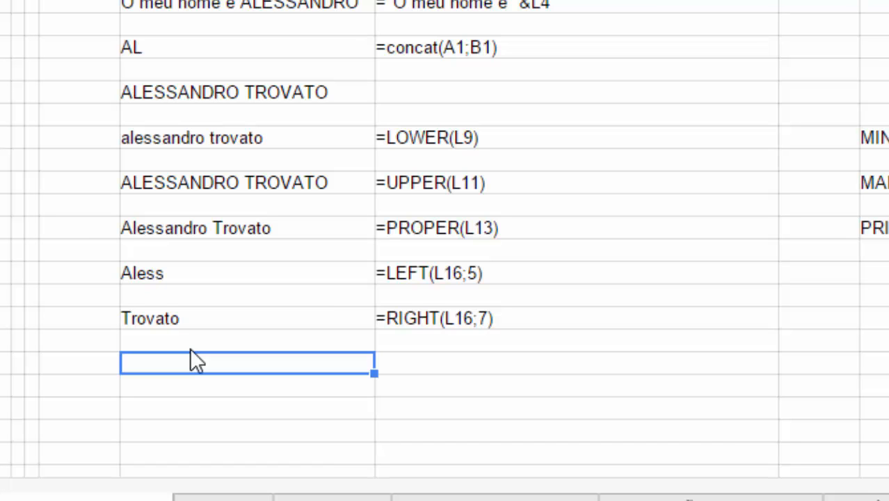
- Enter =MID(L16;7;4) below the RIGHT result, giving ndro
type("=MID")
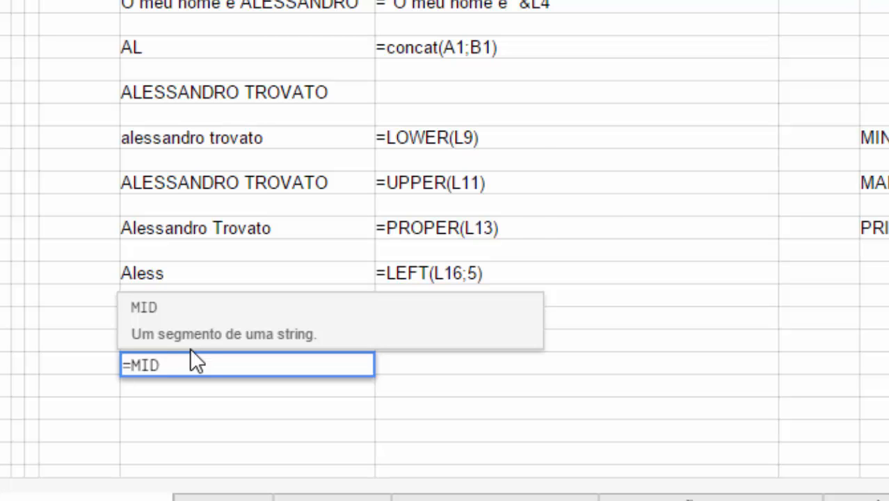
type("(")
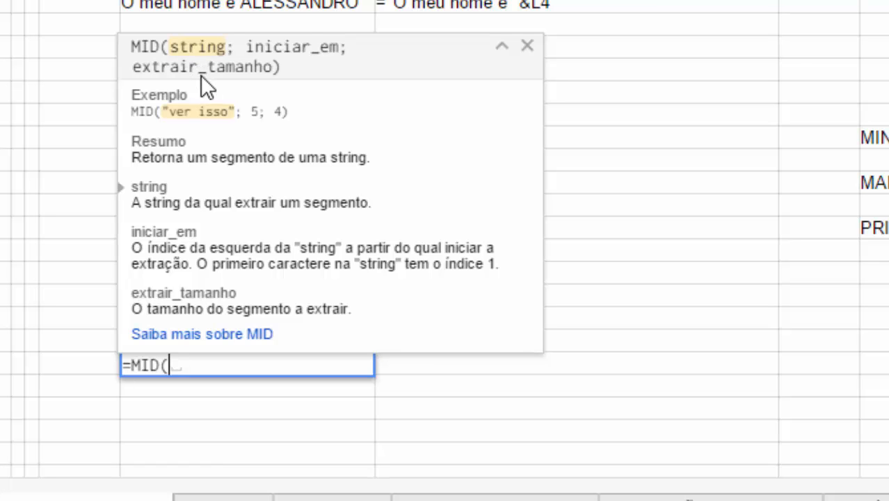
key("Up")
key("Up")
key("Up")
key("Up")
key("Up")
key("Up")
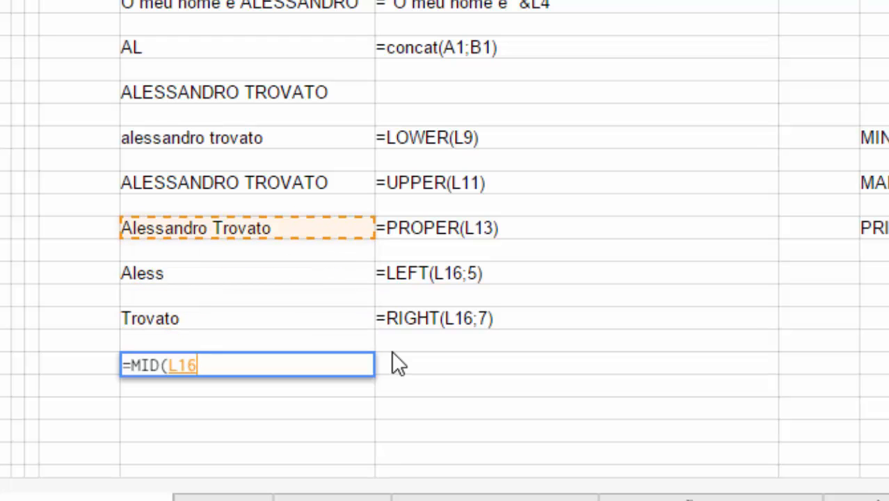
type(";")
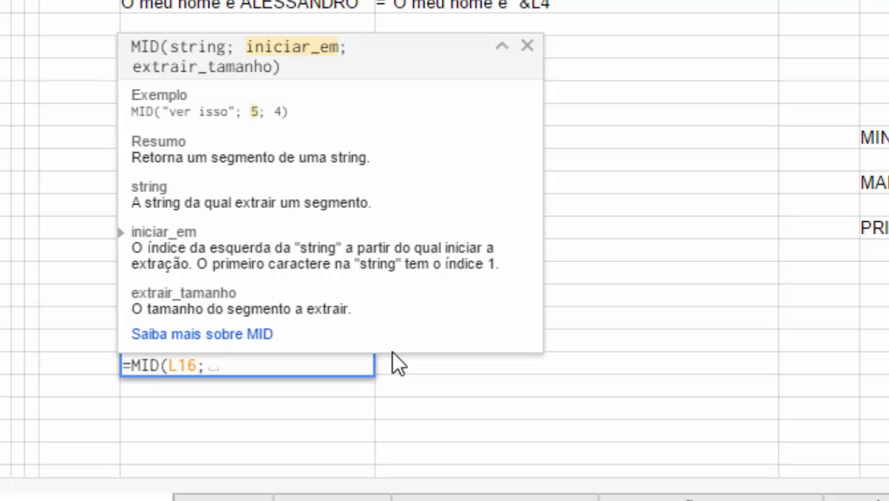
left_click(530, 45)
left_click(314, 361)
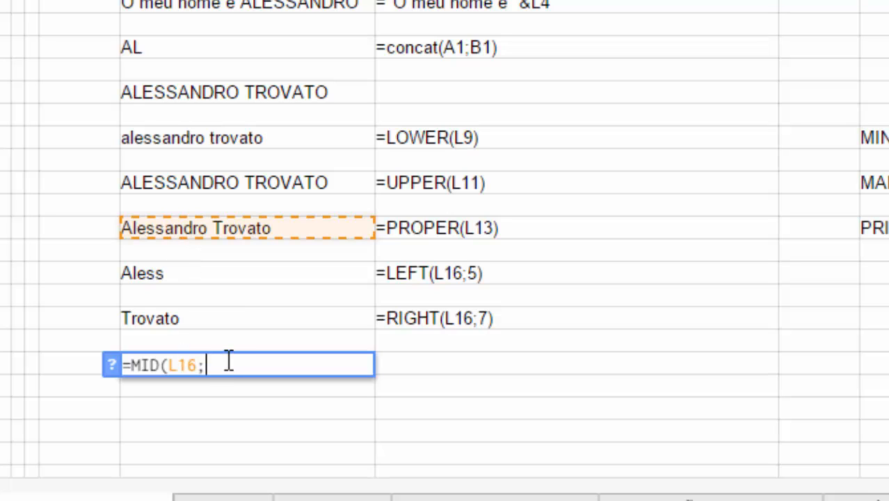
type("7")
type(",")
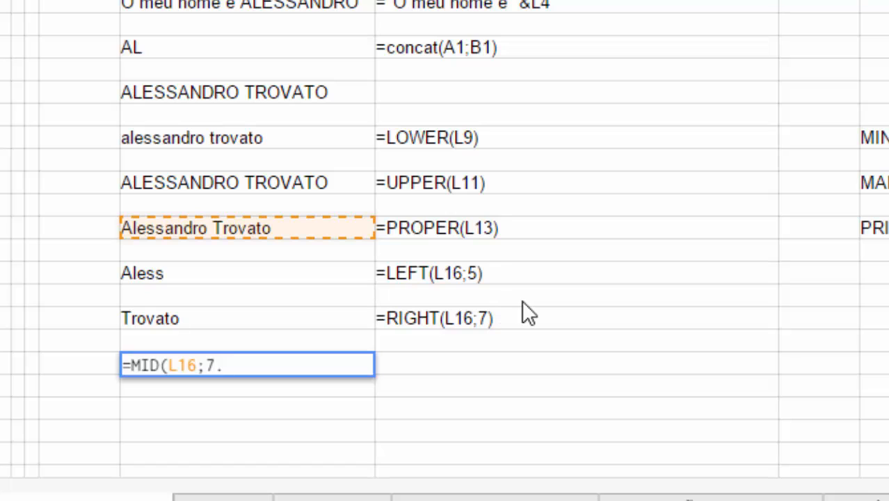
key("BackSpace")
type(";")
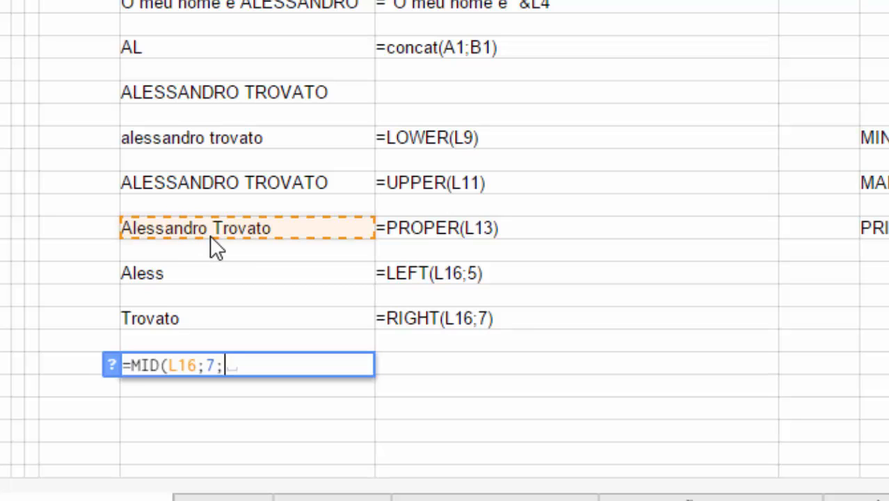
type("4)")
key("Return")
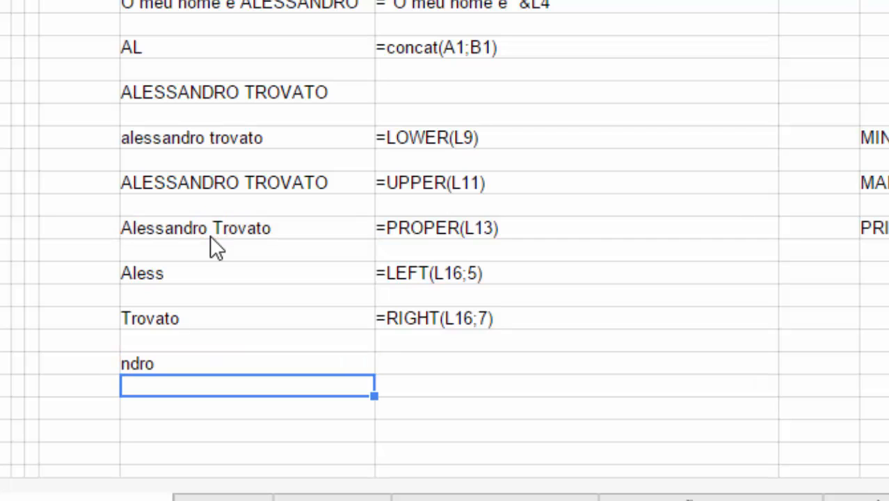
- Paste the =MID(L16;7;4) formula text as a label beside ndro
key("Up")
key("F2")
key("ctrl+a")
type("'")
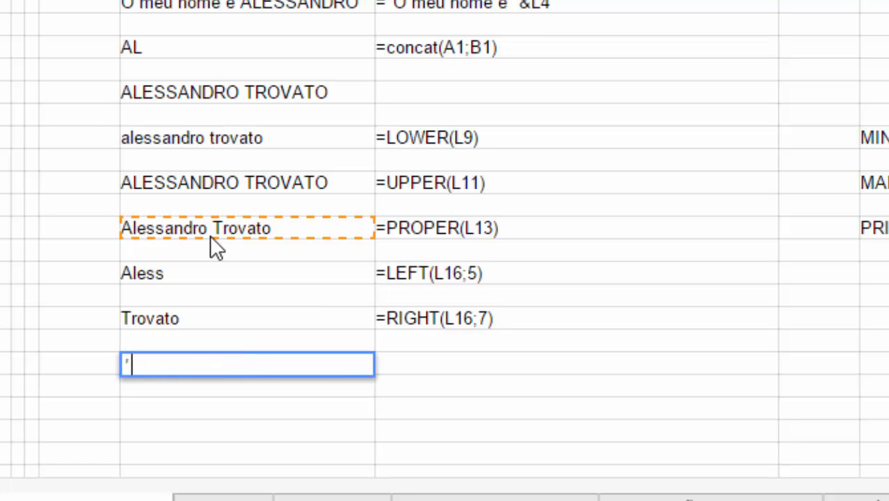
key("BackSpace")
key("Escape")
key("Right")
key("F2")
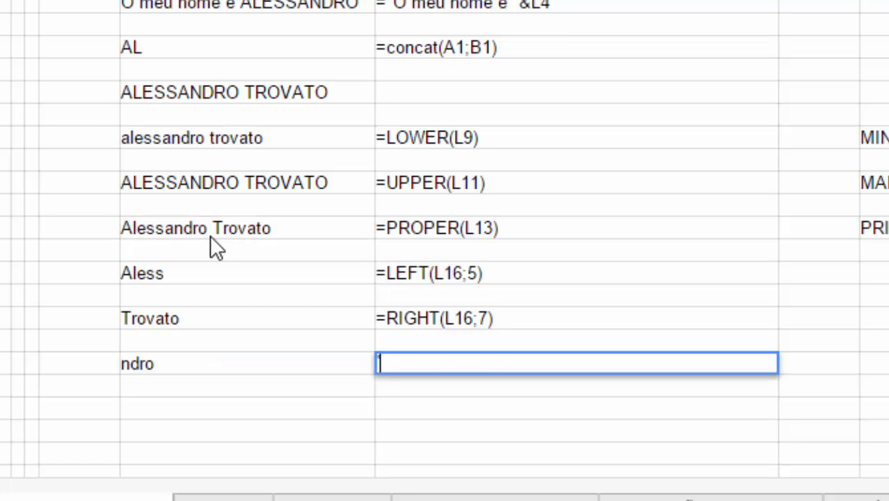
key("ctrl+v")
key("Return")
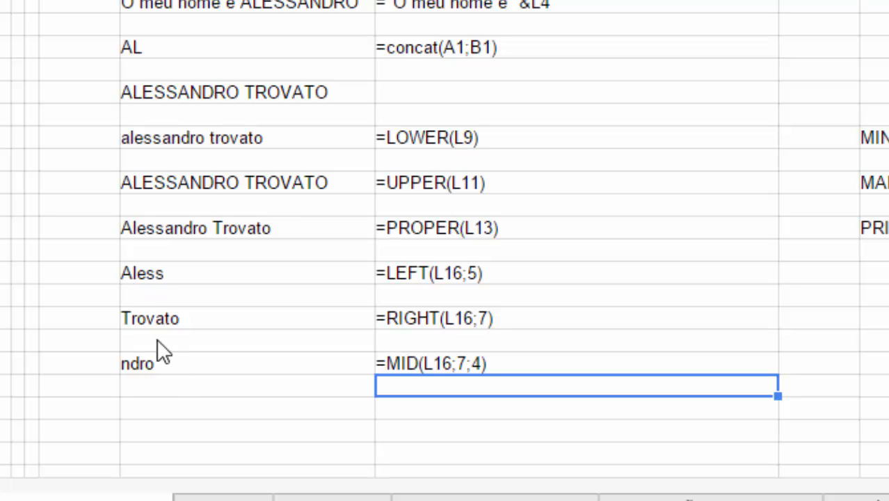
left_click(172, 407)
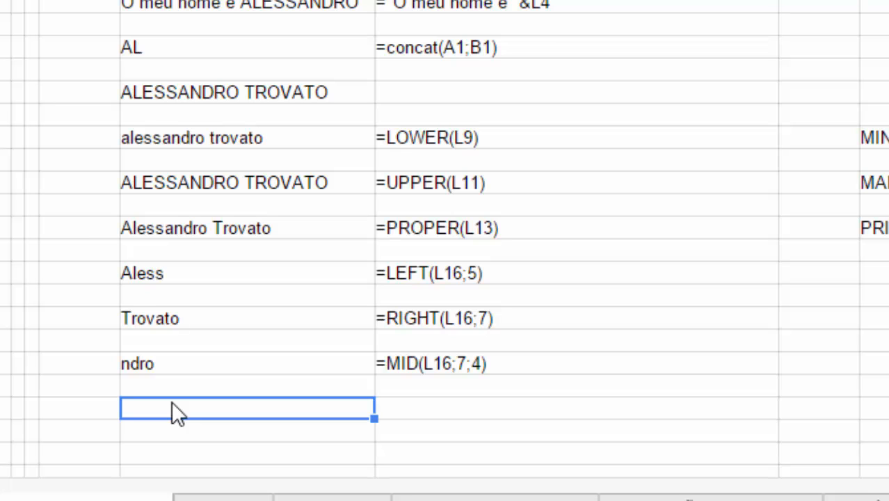
key("Up")
key("Up")
key("Up")
key("Up")
key("Up")
key("Up")
key("Up")
key("Up")
key("Up")
key("Up")
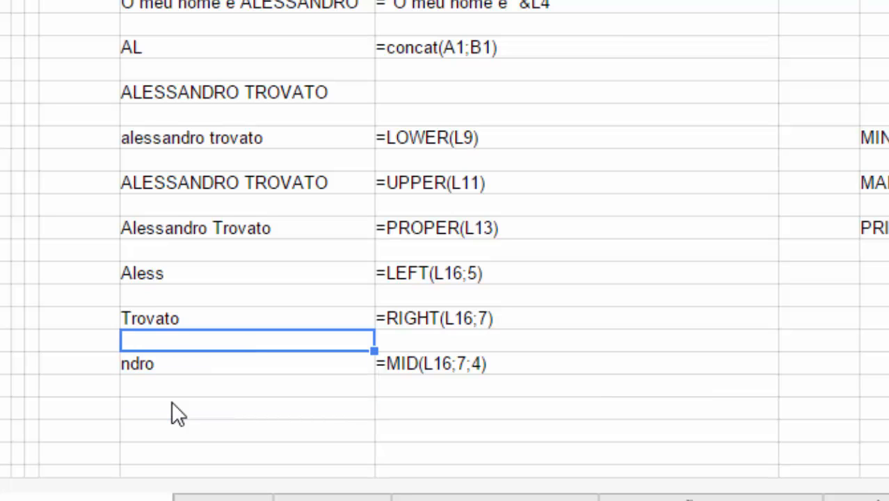
key("Up")
key("Up")
key("Up")
key("Up")
key("F2")
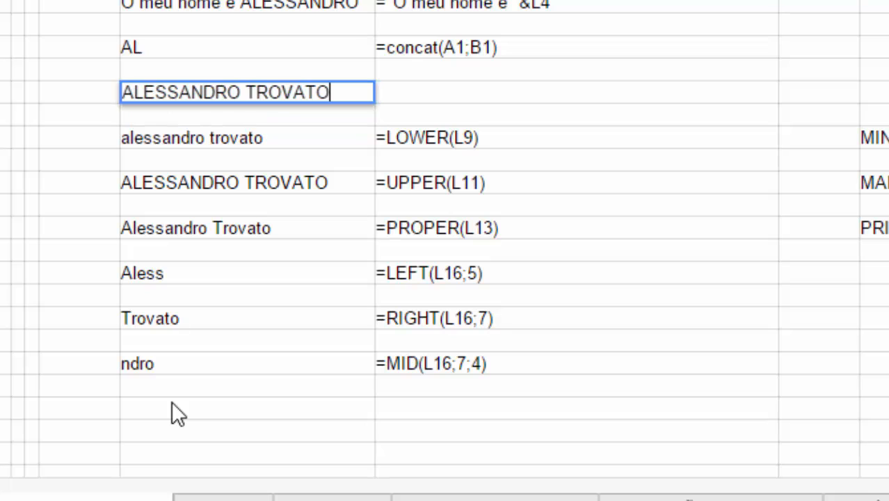
key("Home")
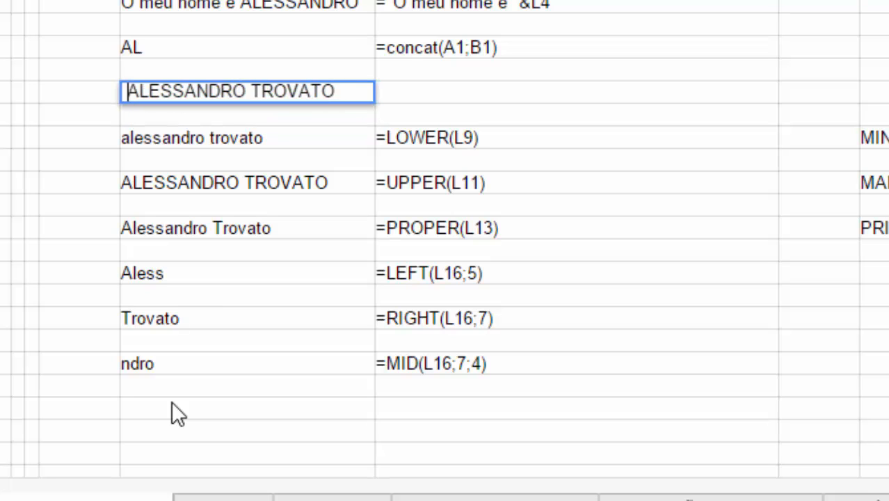
key("Right")
key("Right")
key("Right")
key("Right")
key("Right")
key("Right")
key("Right")
key("Right")
key("Right")
key("Right")
key("Right")
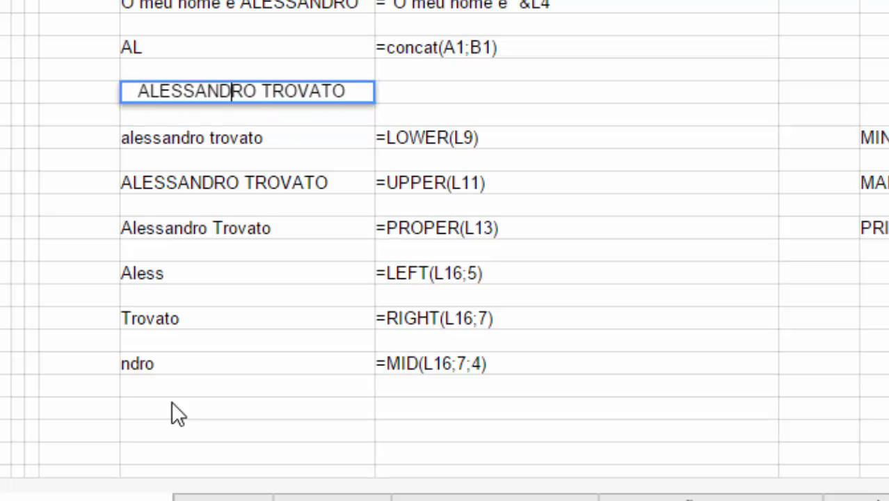
key("End")
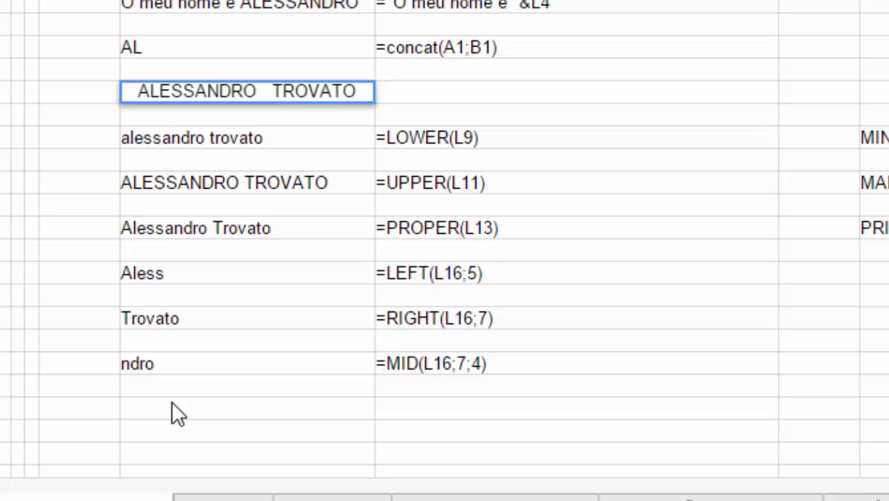
key("Return")
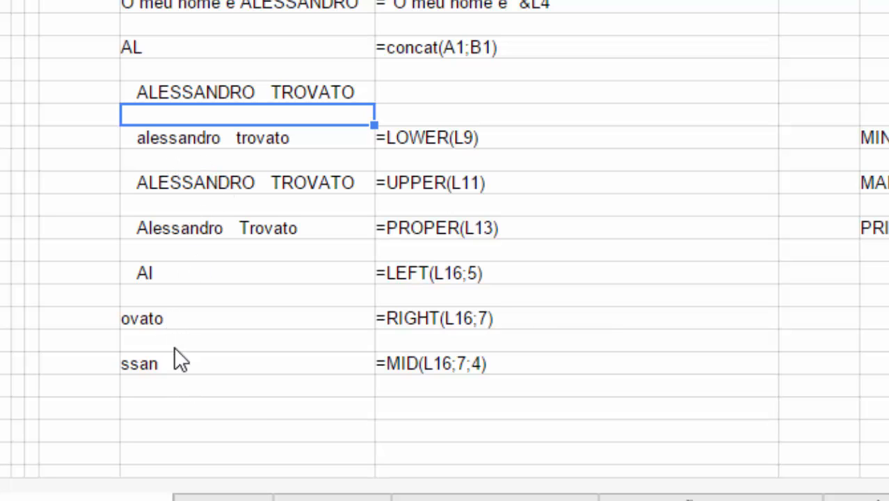
left_click(246, 99)
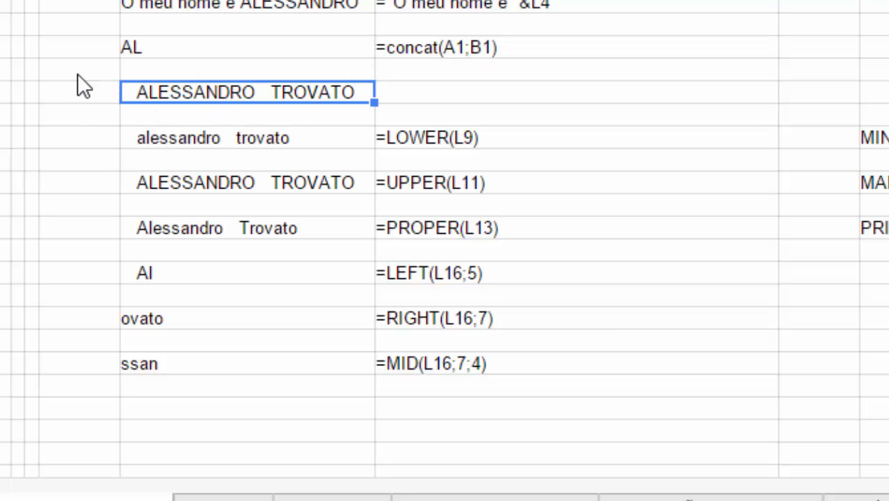
- Enter =TRIM(L10) below the ssan result to clean the padded name
left_click(263, 407)
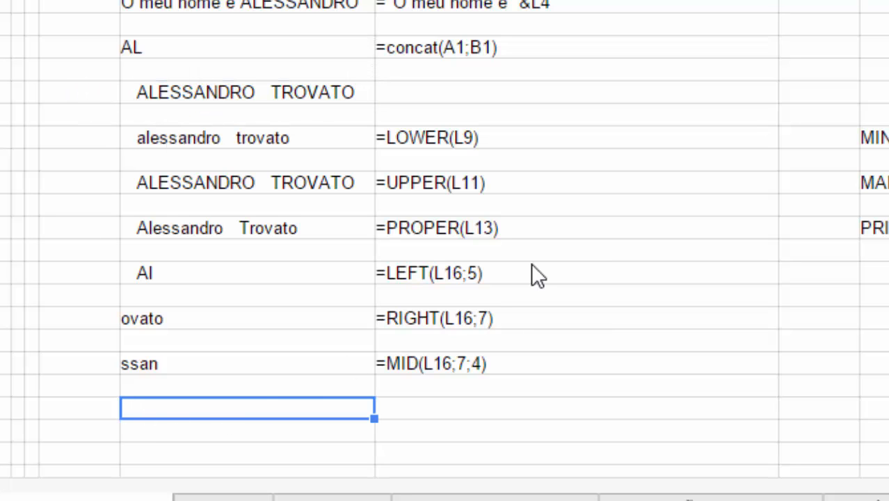
type("=TRI")
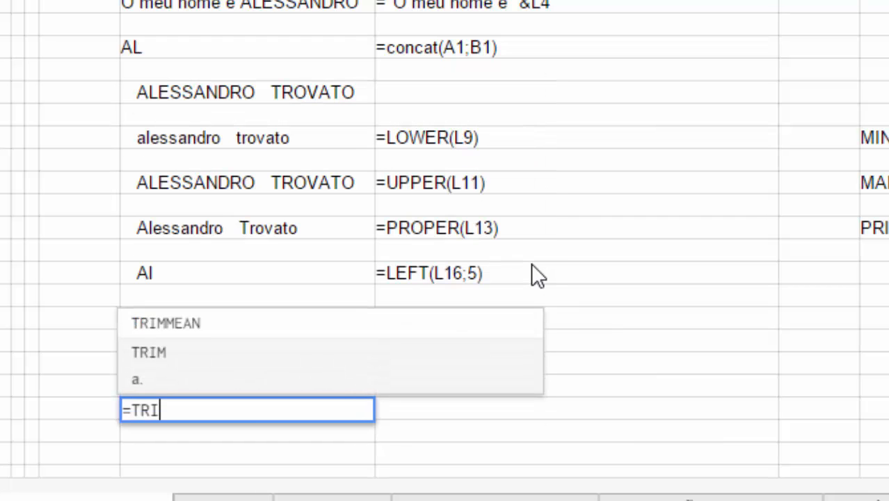
type("M(")
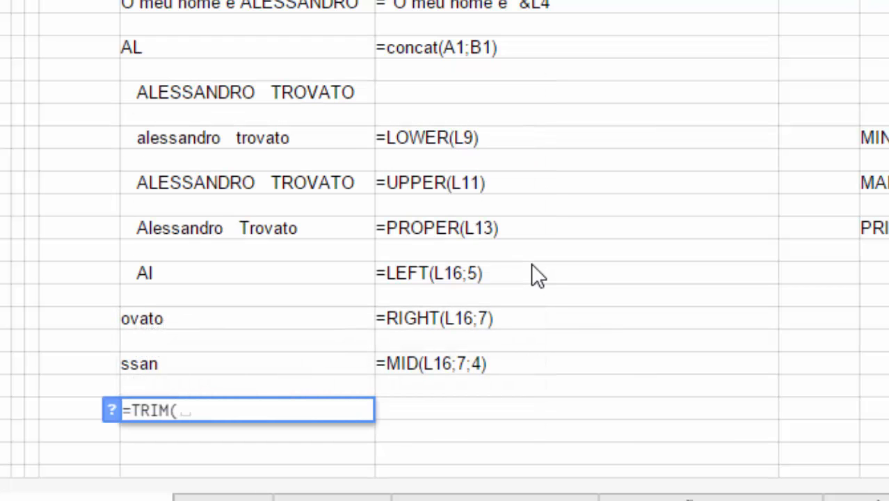
left_click(111, 410)
left_click(237, 409)
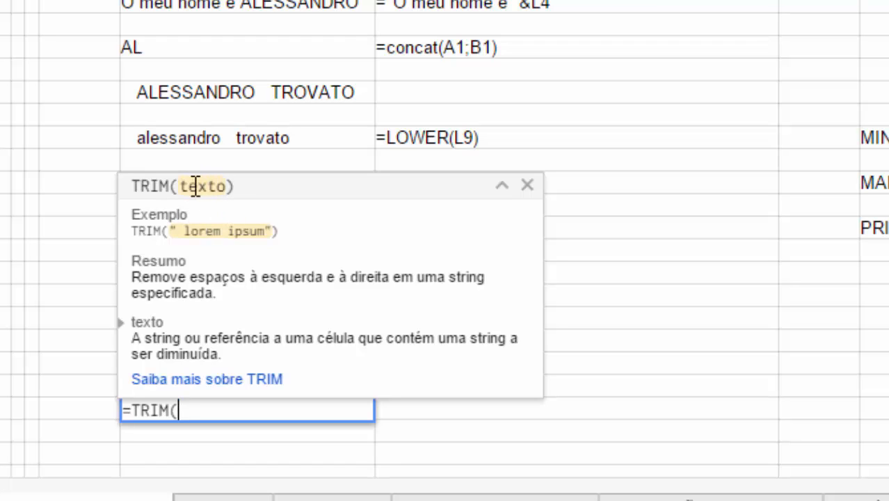
key("Home")
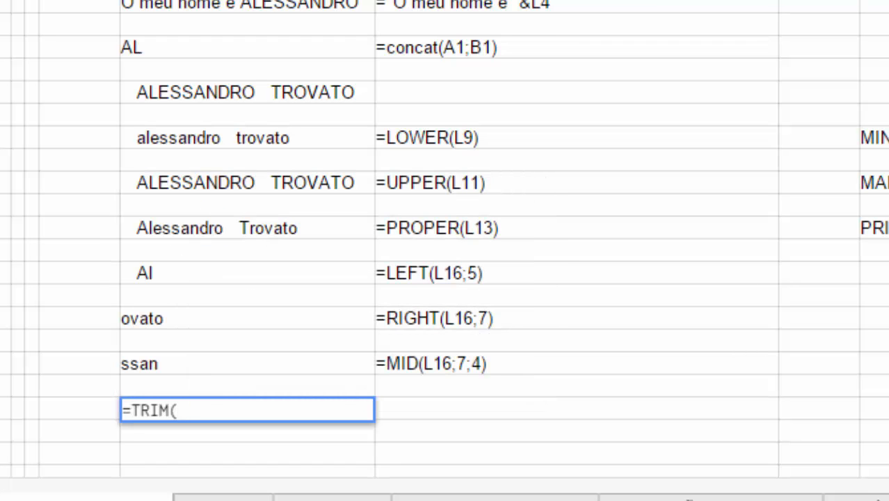
key("Right")
key("Right")
key("Right")
key("Right")
key("Right")
key("Right")
key("Up")
key("Up")
key("Up")
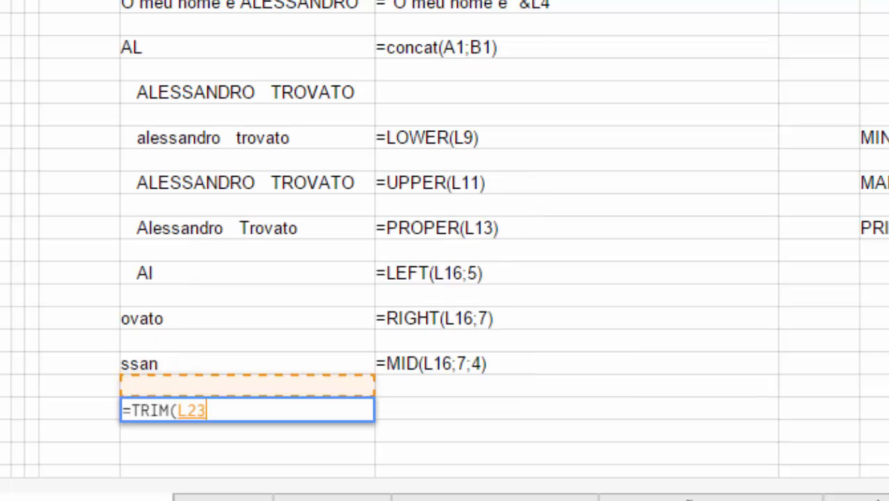
key("Up")
key("Up")
key("Up")
key("Up")
key("Up")
key("Up")
key("Up")
key("Up")
key("Up")
key("Up")
key("Up")
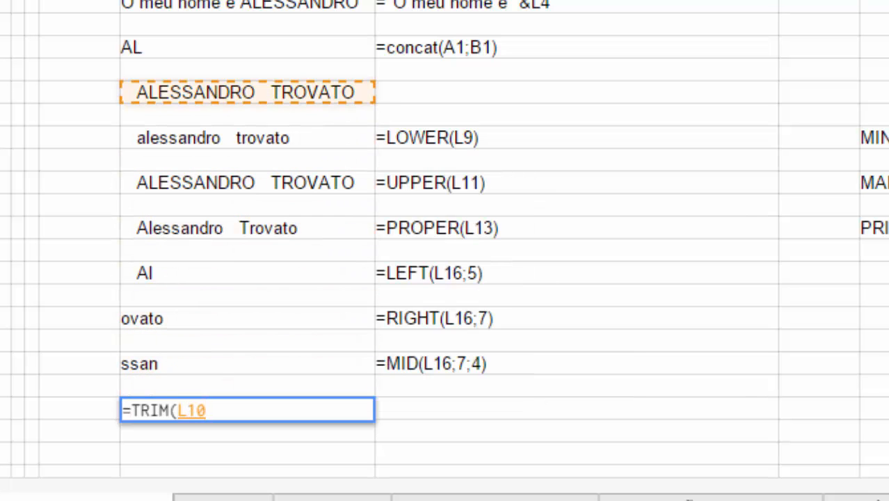
key("Return")
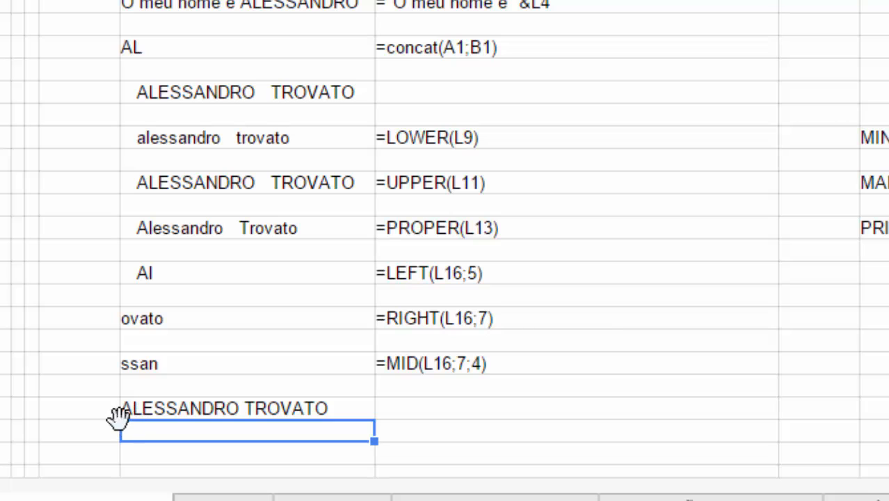
- Paste the =TRIM(L10) formula text as a label beside the TRIM result
double_click(354, 411)
key("ctrl+a")
key("ctrl+x")
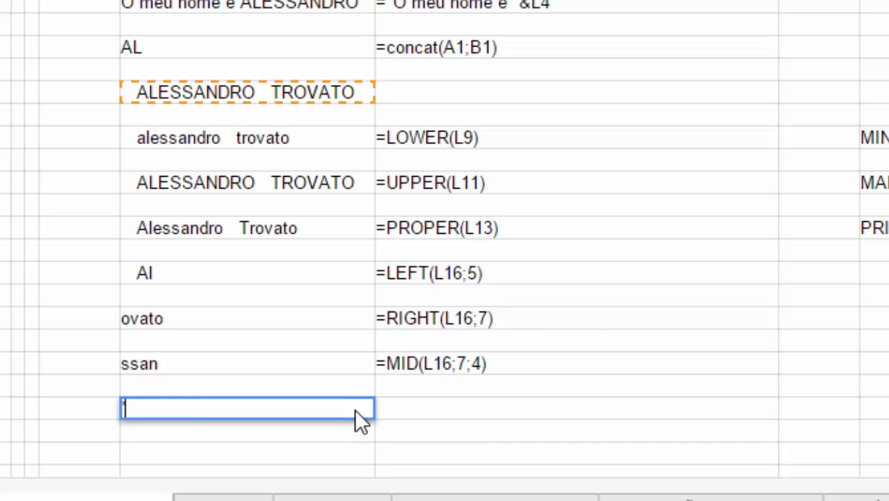
key("Escape")
key("Right")
type("'")
key("ctrl+v")
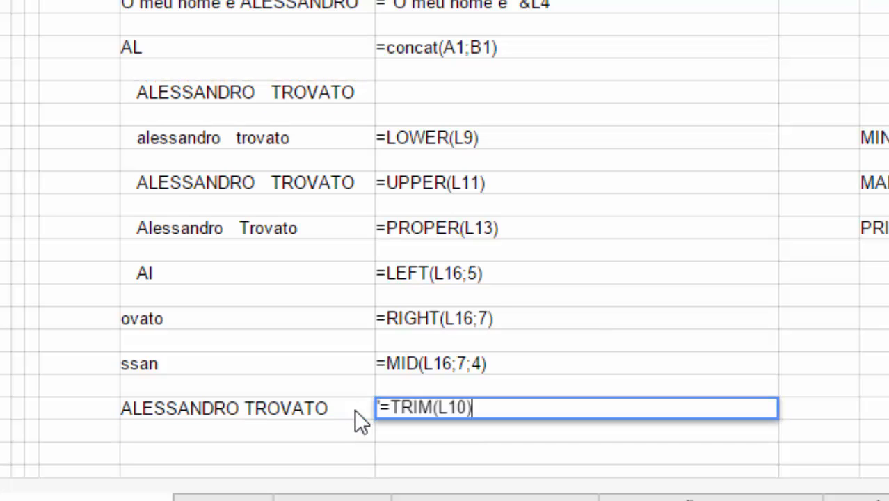
key("Return")
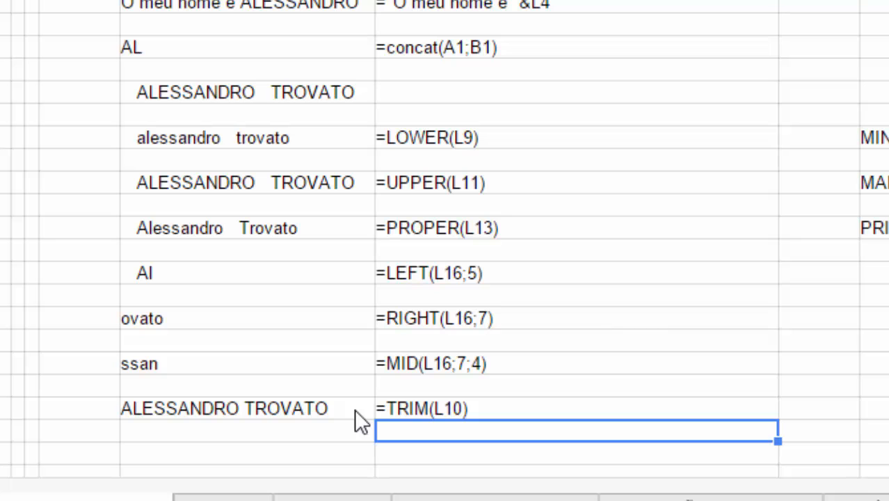
key("Up")
key("Up")
key("Up")
key("Up")
key("Up")
key("Right")
key("Right")
- Label the LEFT example ESQUERDA in column O
key("Up")
key("Left")
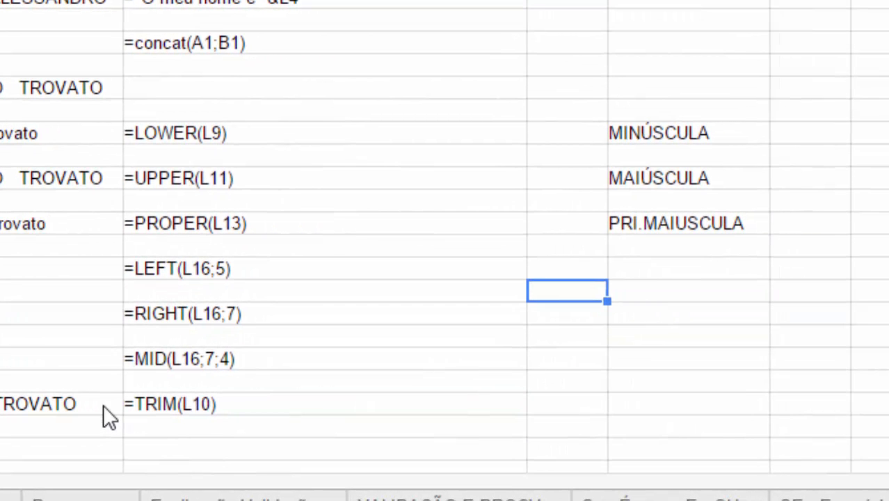
key("Left")
key("Up")
key("Right")
key("Left")
key("Left")
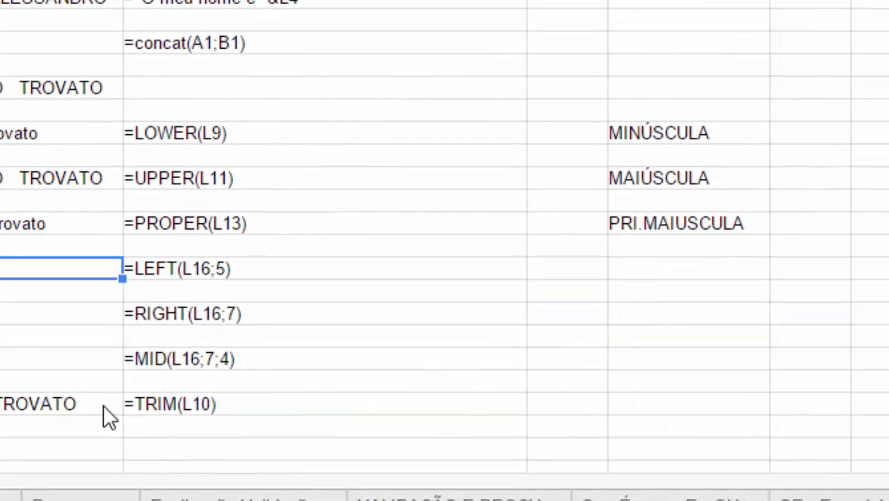
key("Right")
key("Right")
key("Right")
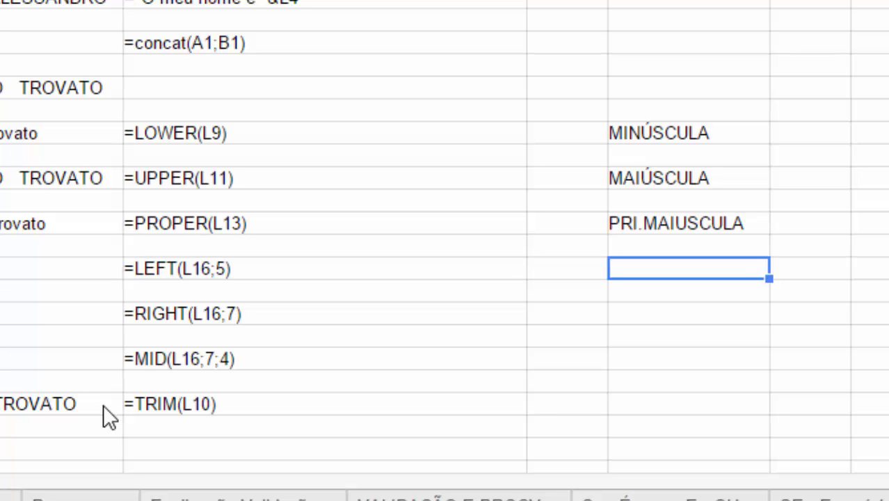
type("e")
key("BackSpace")
type("ESQUE")
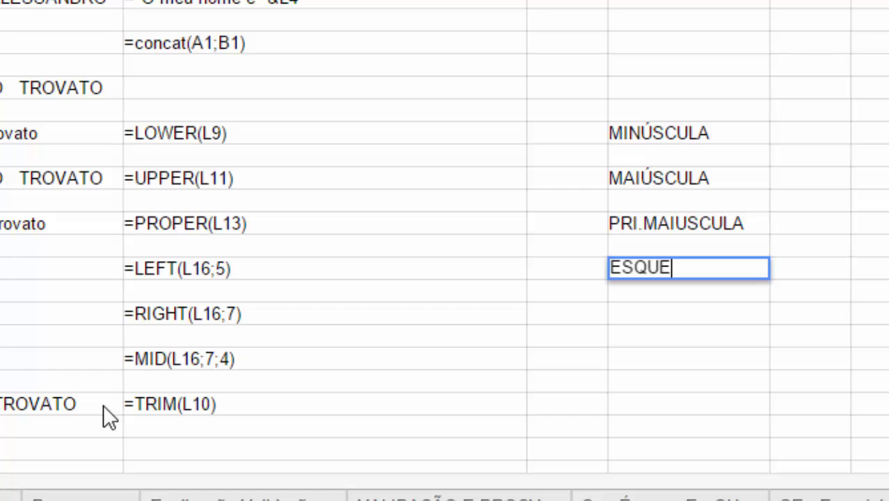
type("RDA")
key("Return")
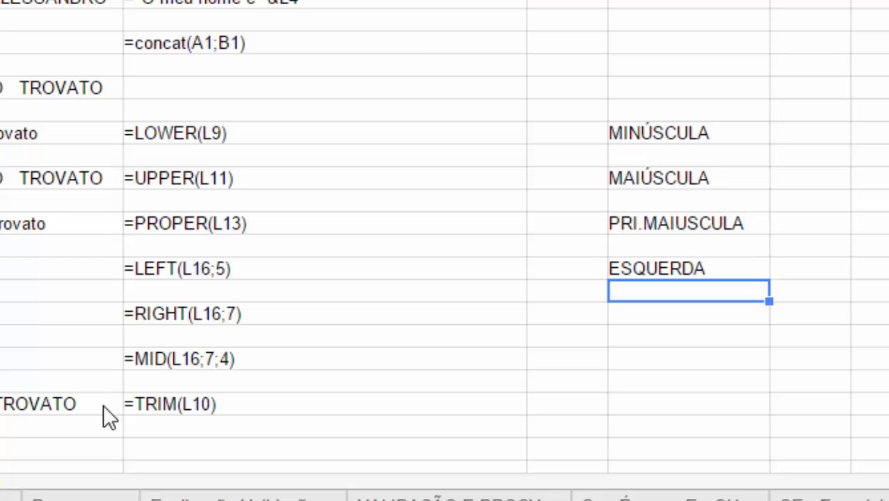
- Label the RIGHT, MID and TRIM rows DIREITA, EXT.TEXTO and ARRUMAR
key("Return")
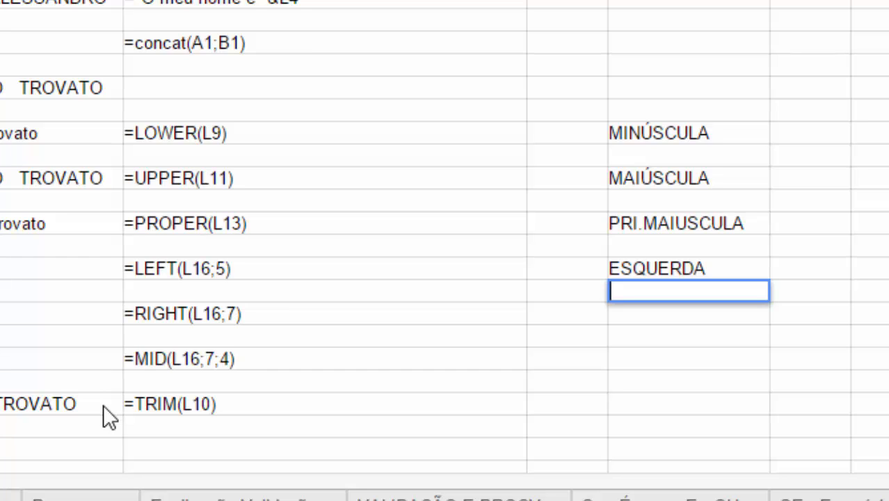
key("Escape")
key("Down")
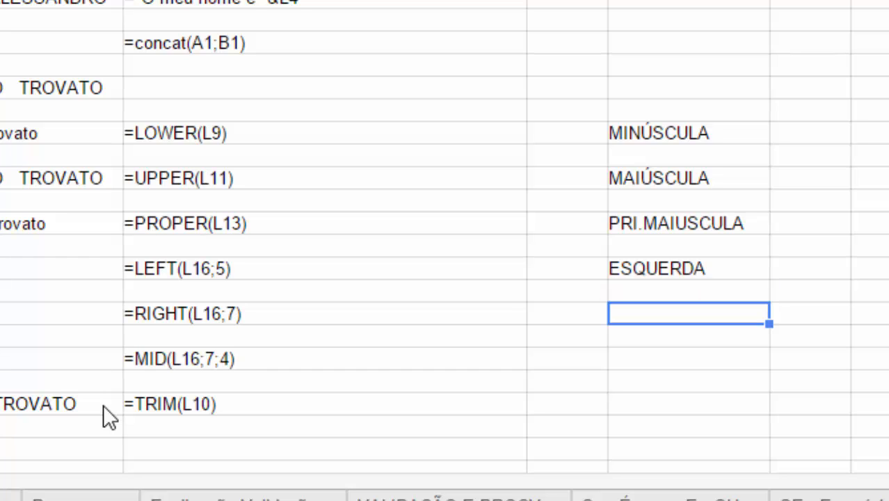
type("DIREITA")
key("Return")
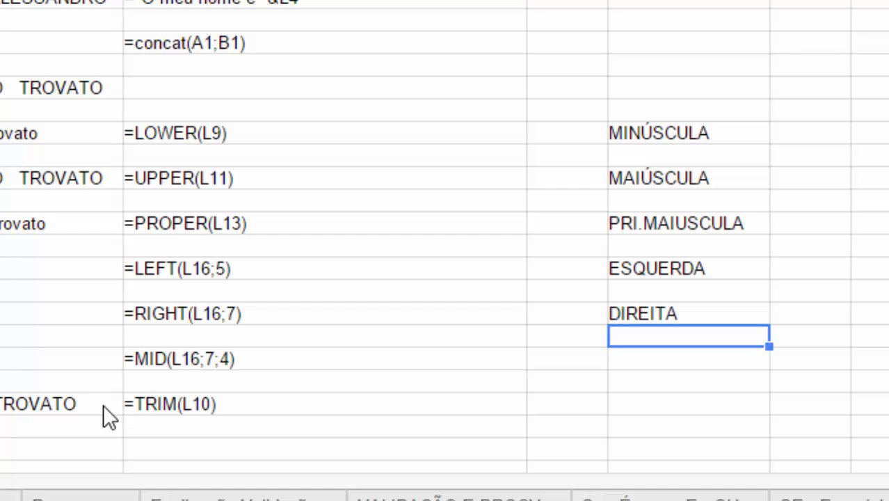
key("Down")
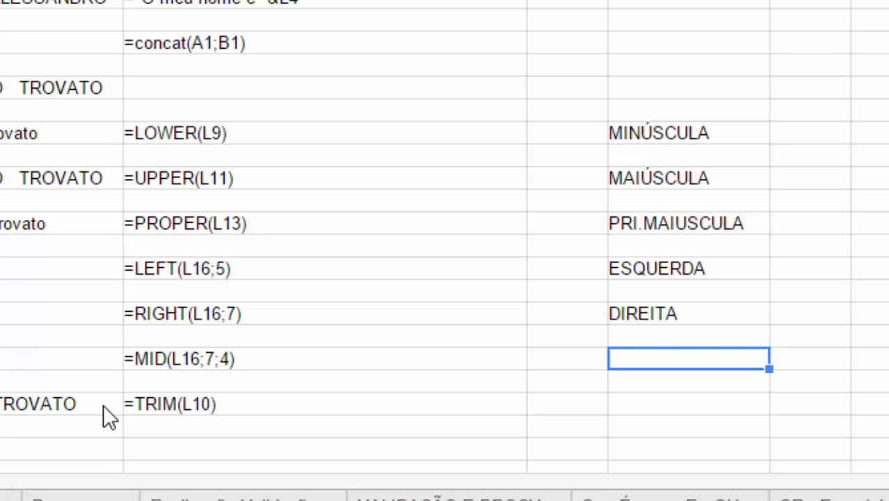
type("EXT.")
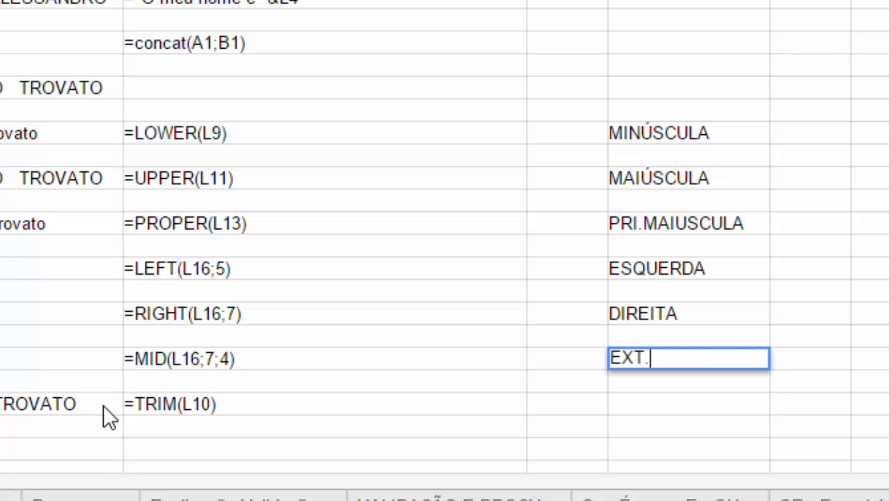
type("TEXTO")
key("Return")
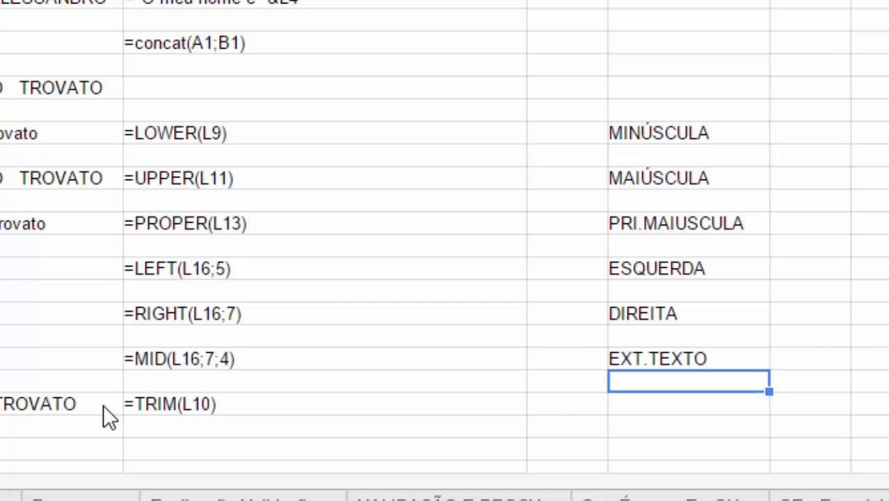
key("Down")
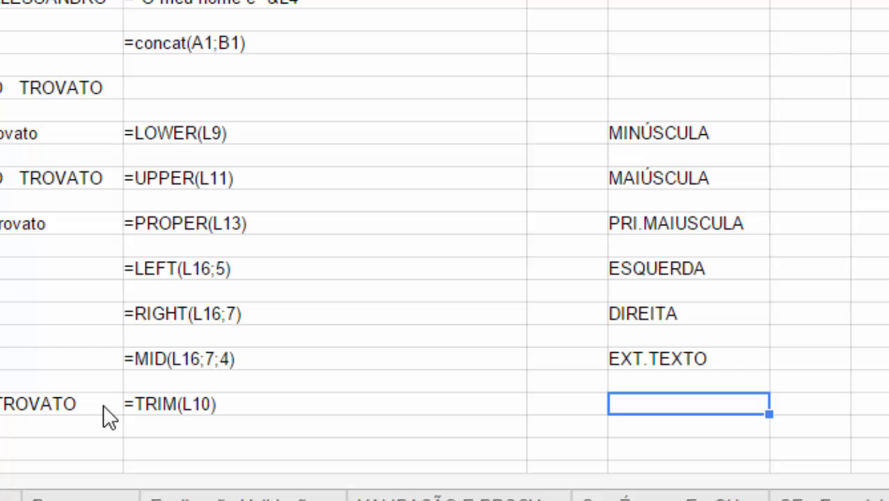
type("=A")
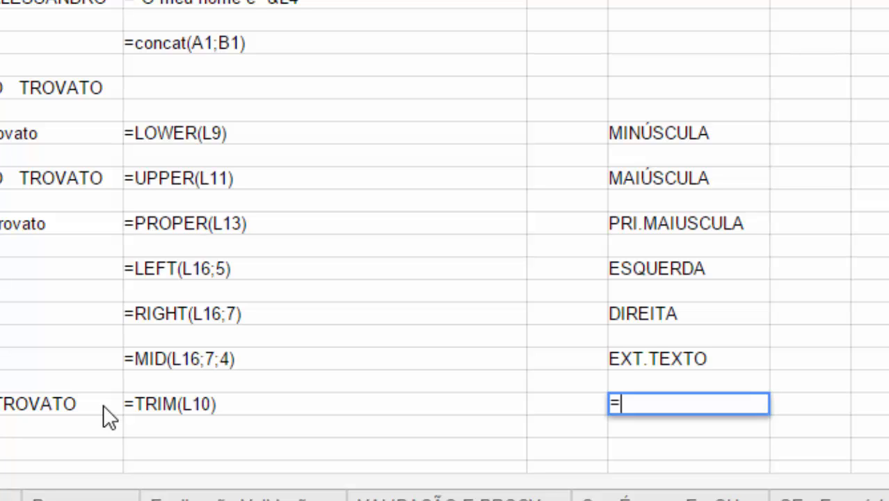
key("BackSpace")
key("BackSpace")
type("ARRUMAR")
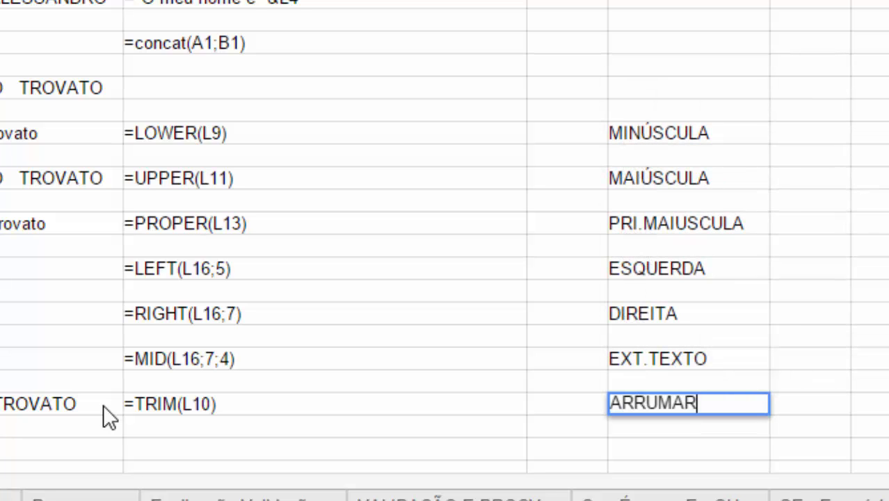
key("Return")
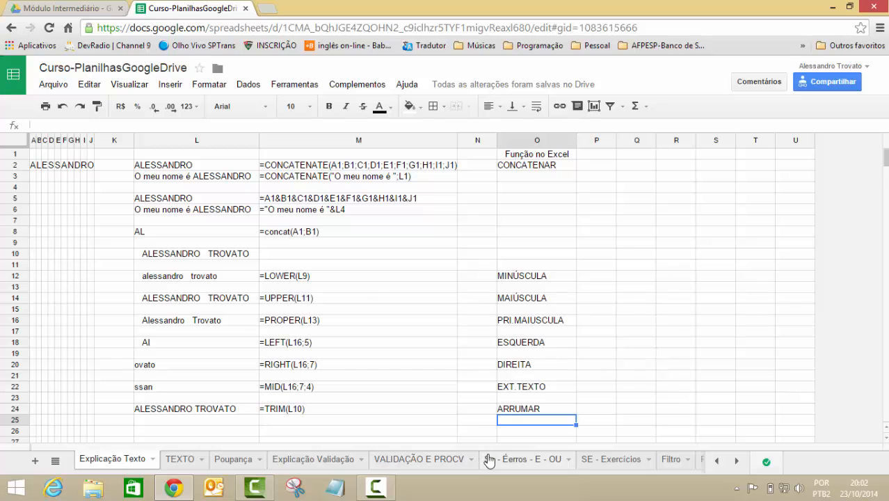
- Switch to the Filtro sheet and select the first student name in NOME
left_click(598, 460)
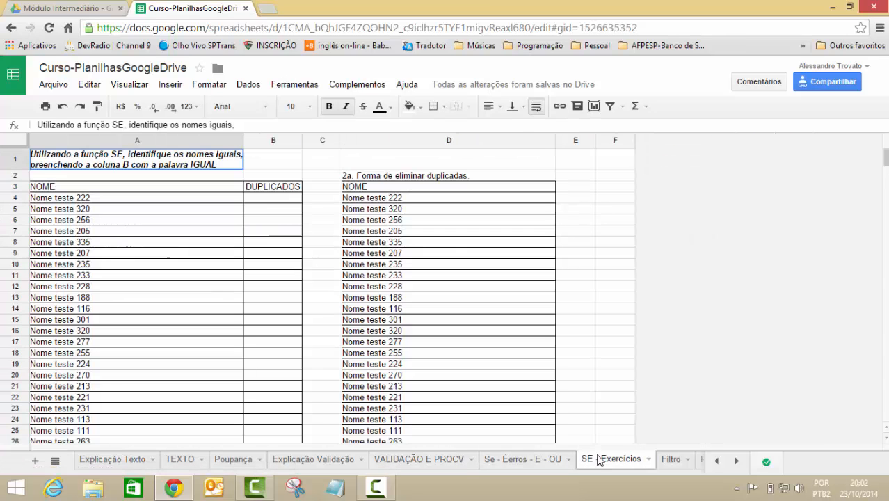
left_click(528, 459)
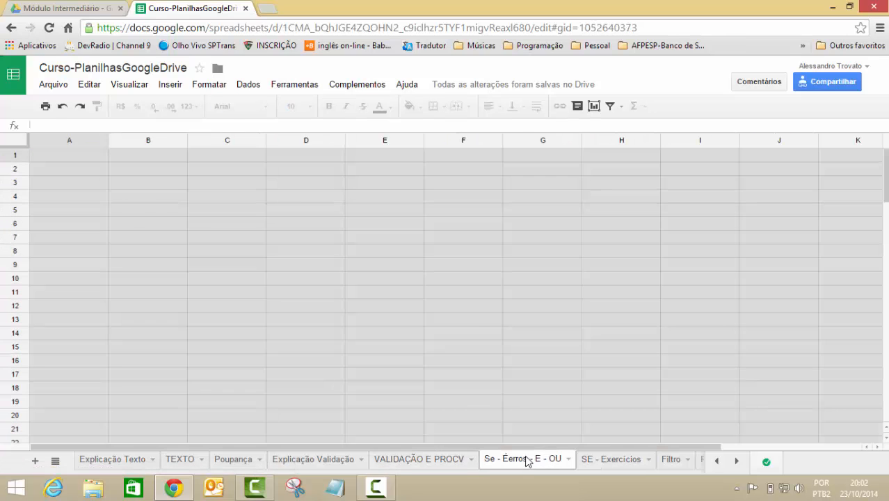
left_click(666, 462)
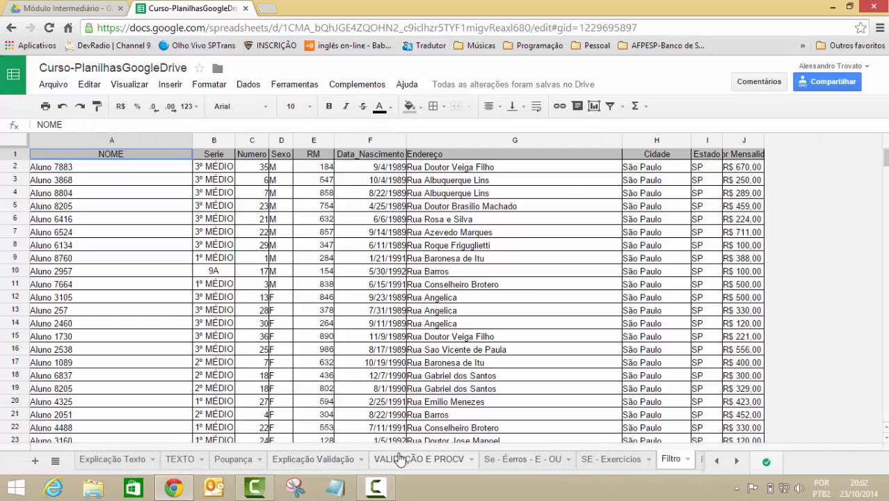
left_click(140, 232)
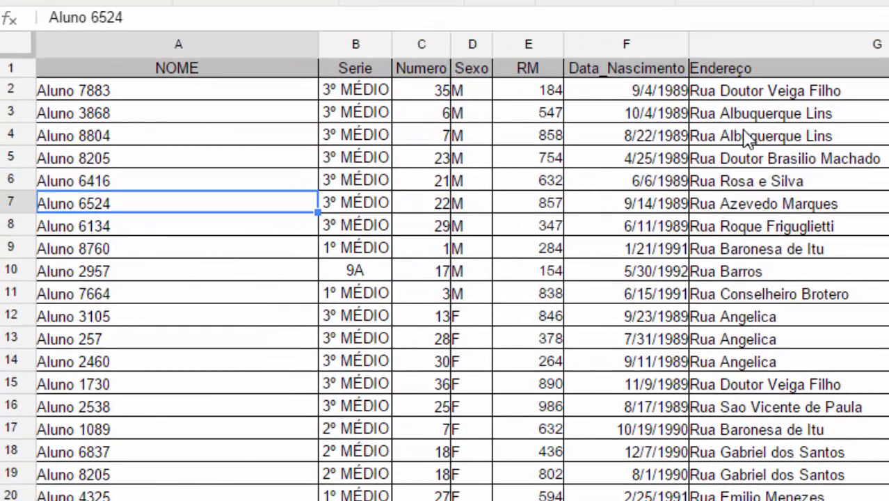
left_click(171, 96)
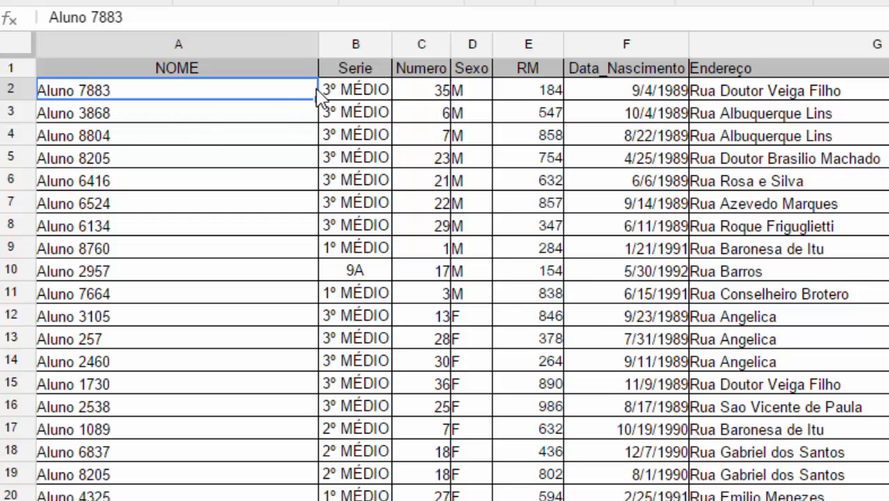
- Insert a column left of Serie, undoing a wrong-side insert, and head it xxx
left_click(334, 49)
right_click(335, 54)
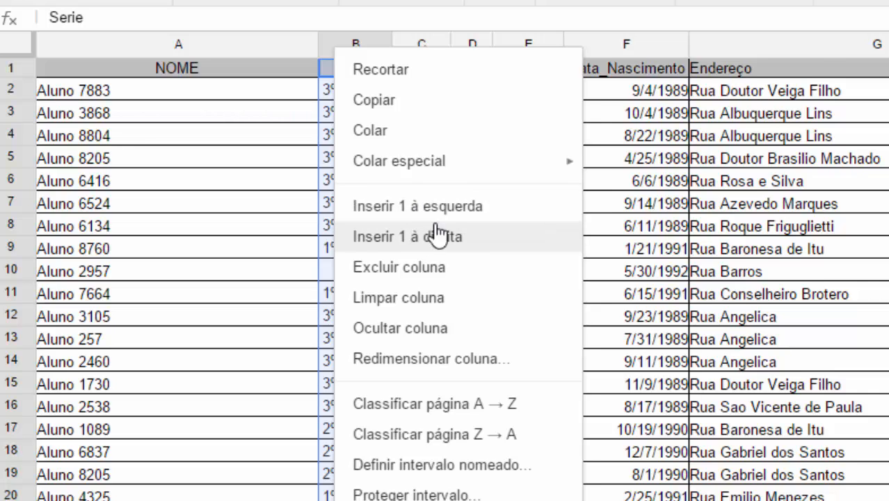
left_click(437, 237)
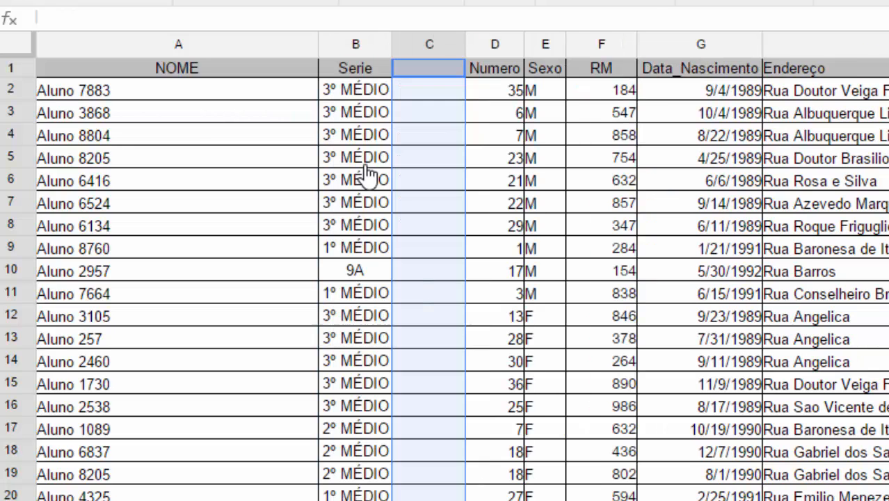
left_click(441, 118)
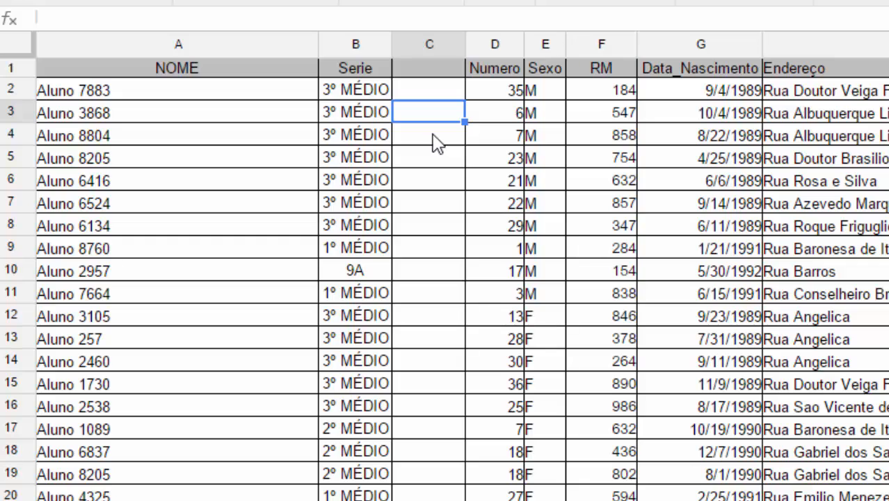
key("ctrl+z")
right_click(339, 43)
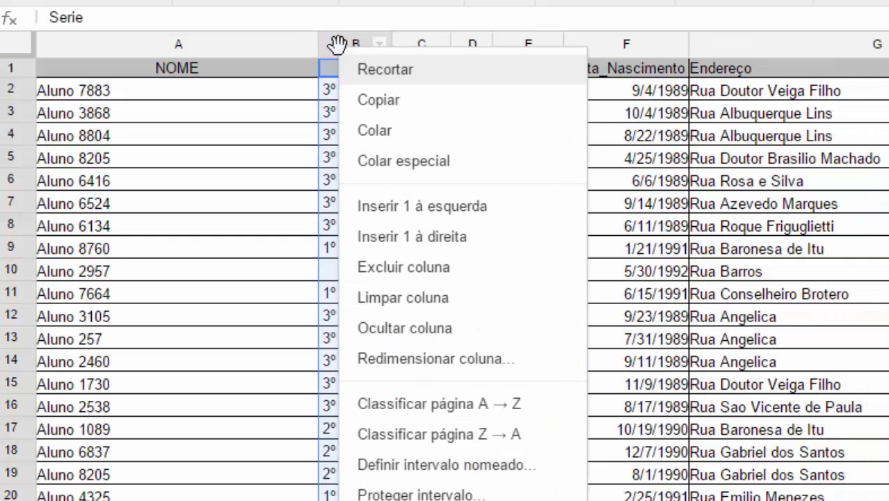
left_click(452, 207)
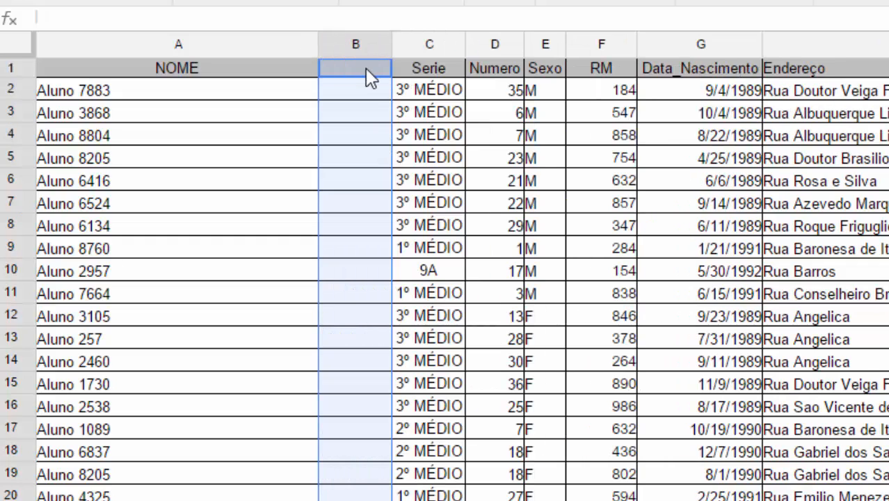
left_click(368, 94)
left_click(367, 75)
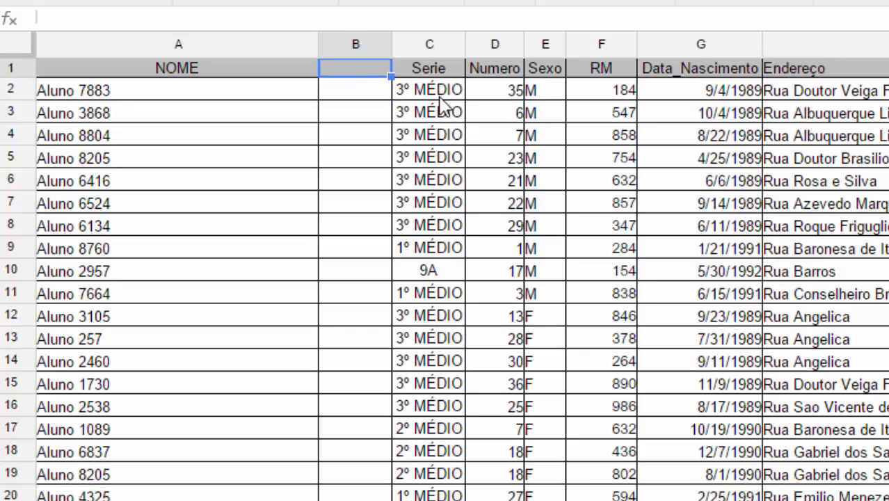
type("xxx")
key("Return")
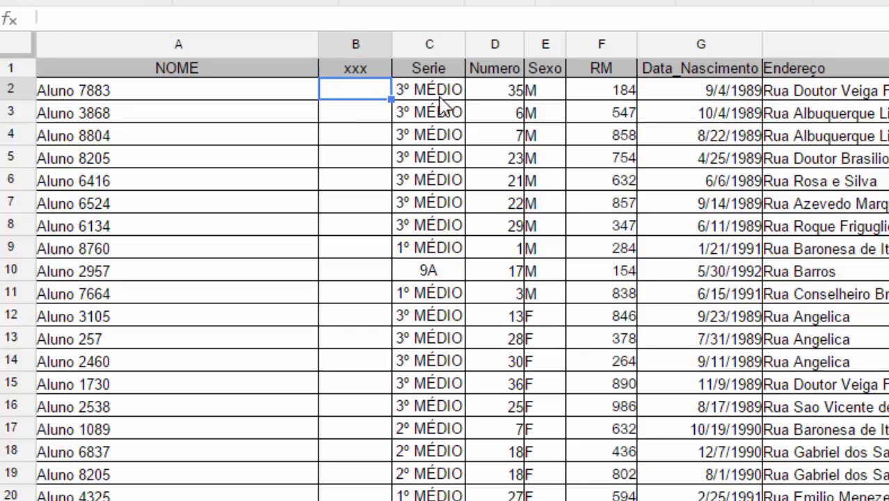
- Enter =UPPER(A2) in B2 so it shows ALUNO 7883
type("=")
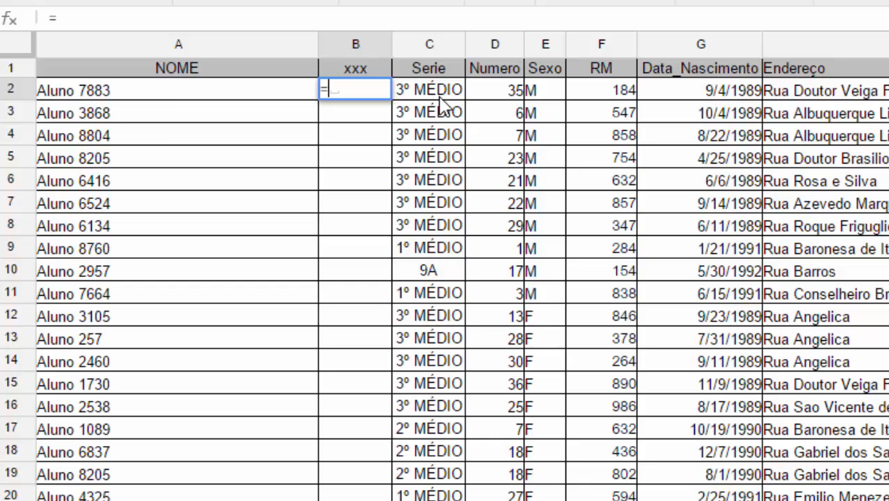
type("UPPER")
key("BackSpace")
key("BackSpace")
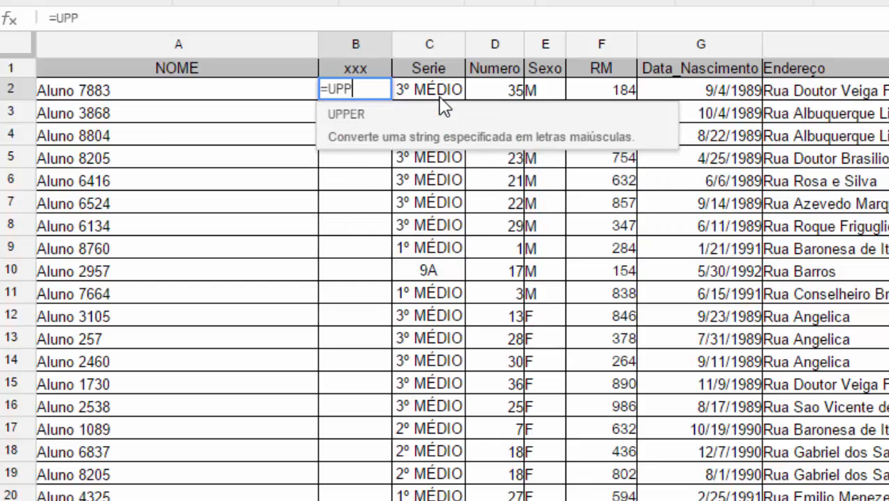
key("BackSpace")
key("BackSpace")
key("BackSpace")
type("LO")
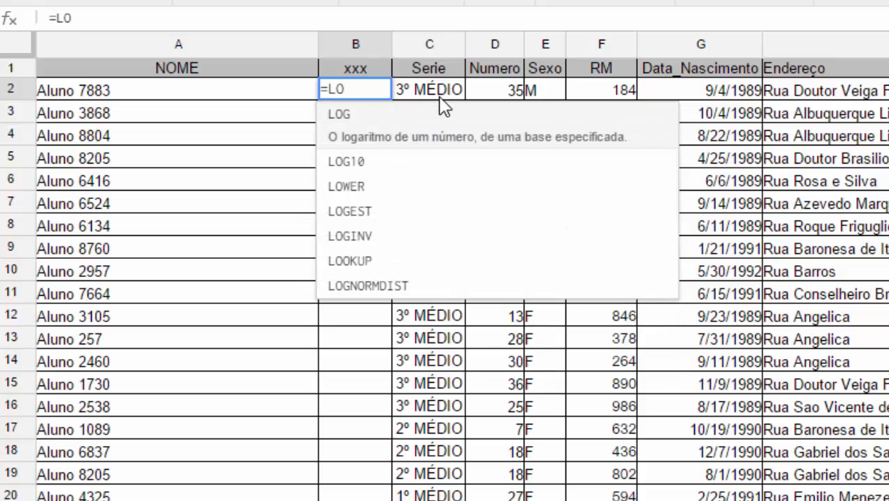
type("W")
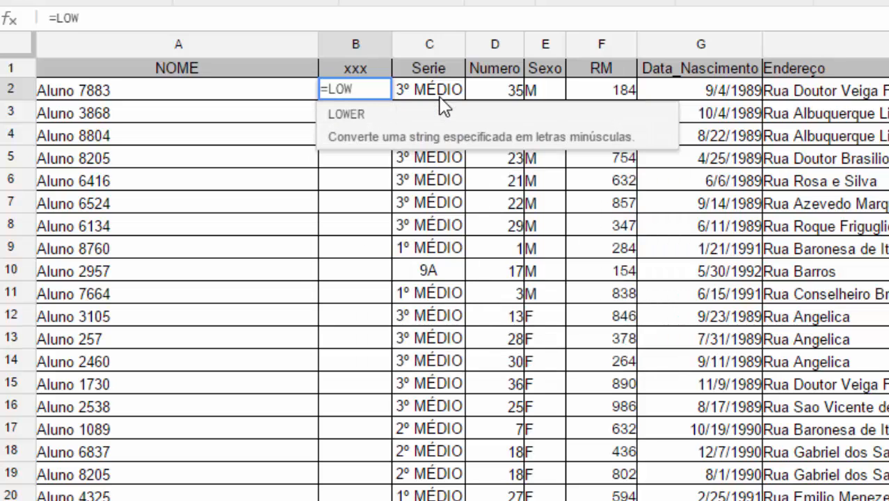
key("BackSpace")
key("BackSpace")
key("BackSpace")
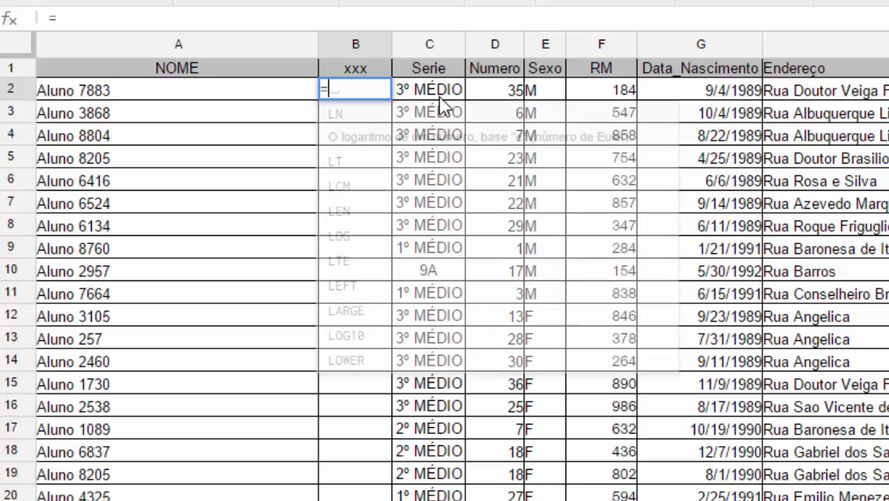
type("UPPER(")
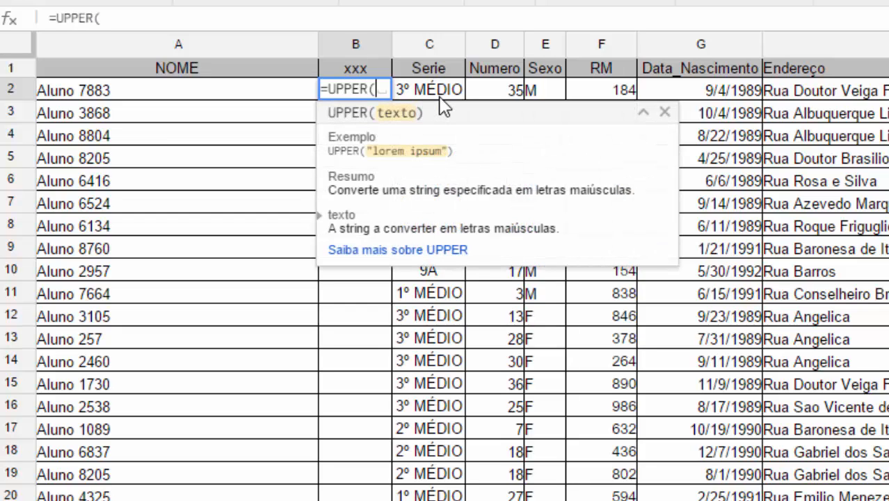
key("Left")
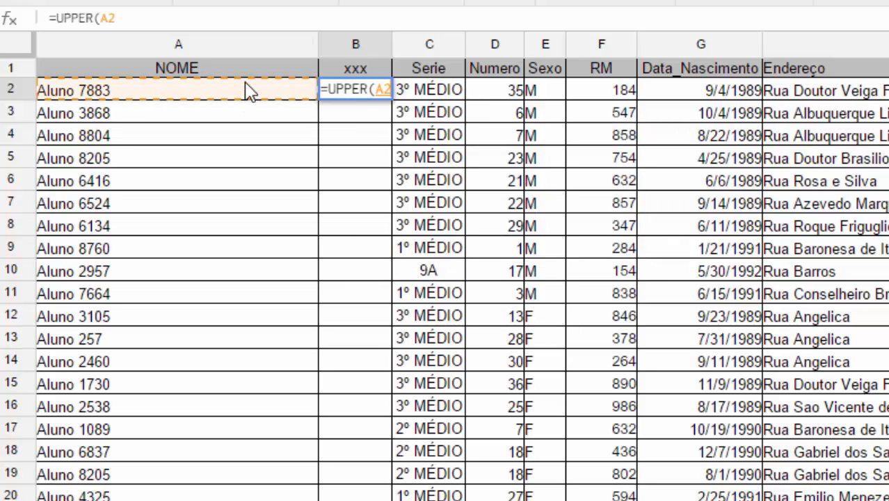
key("Return")
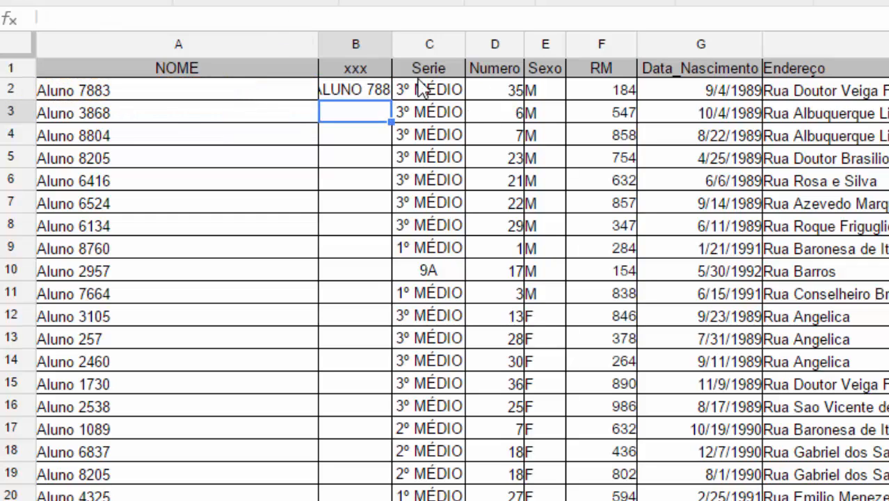
- Widen column B to fit and fill the UPPER formula down the whole column
double_click(391, 45)
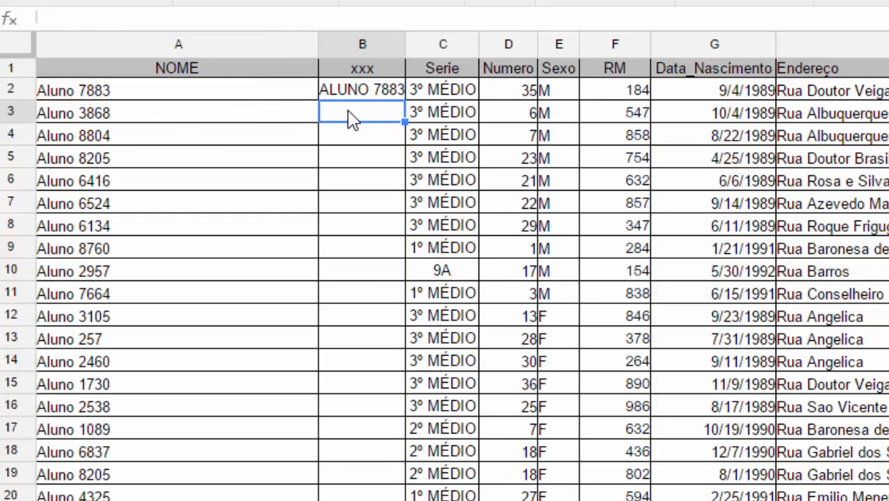
left_click(367, 94)
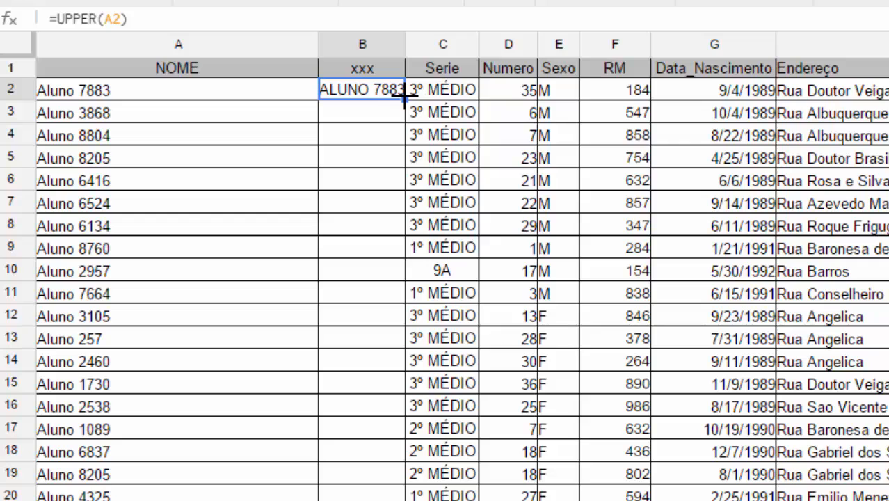
double_click(404, 100)
- Check the filled UPPER formulas in B3, B7 and B9
left_click(393, 105)
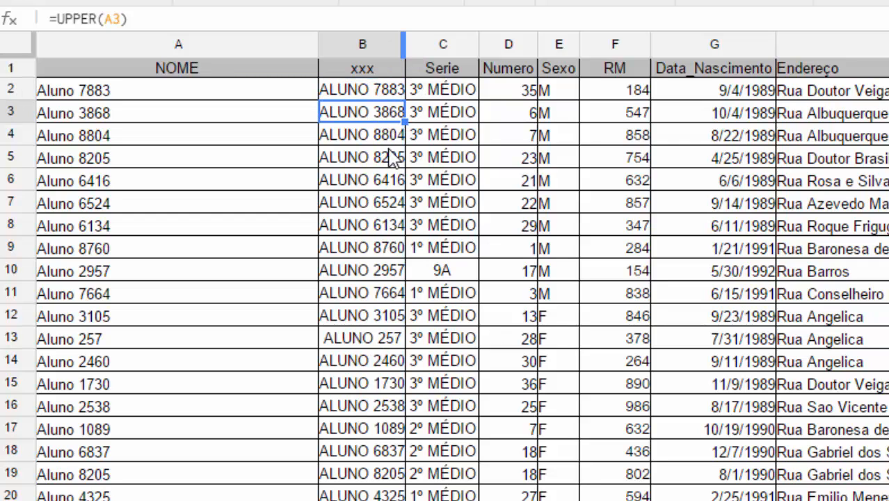
left_click(377, 202)
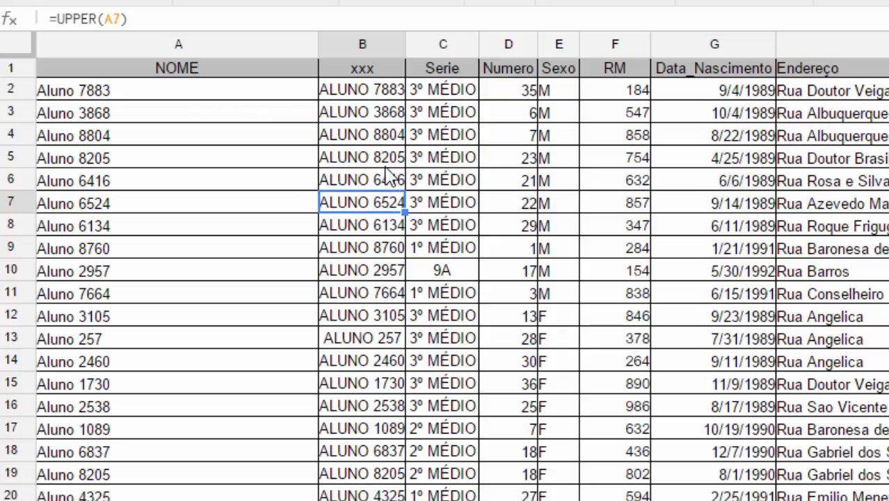
left_click(359, 248)
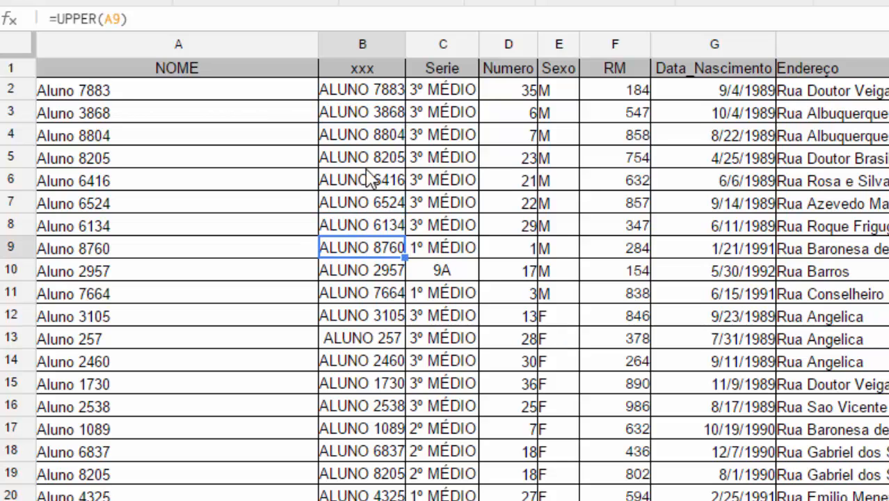
- Select B2 down to the last student row with Ctrl+Shift+Down and copy it
left_click(374, 96)
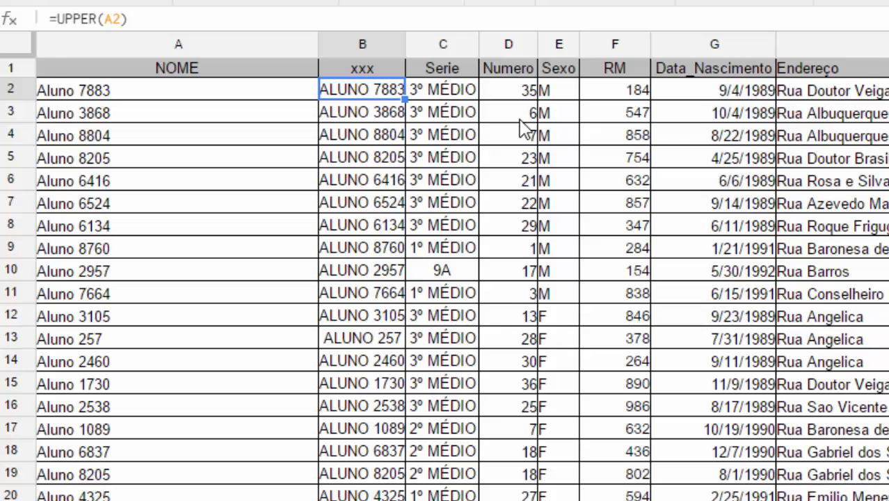
key("ctrl+shift+Down")
key("ctrl+Up")
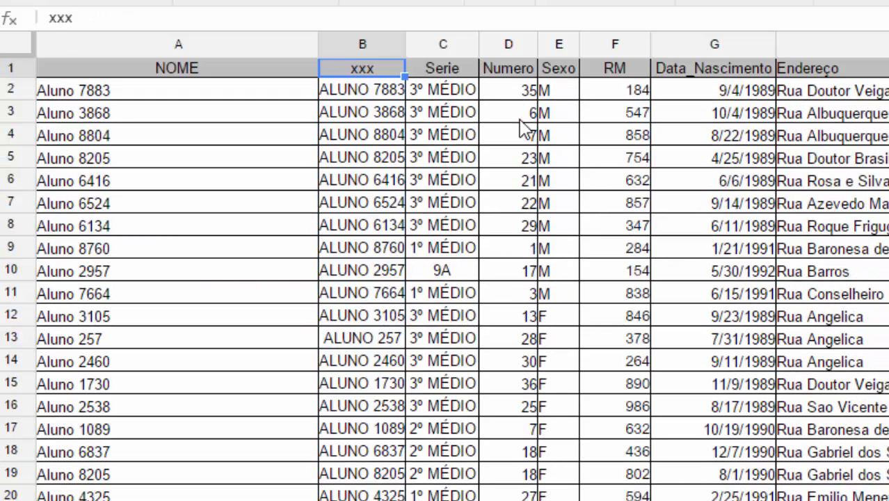
key("Down")
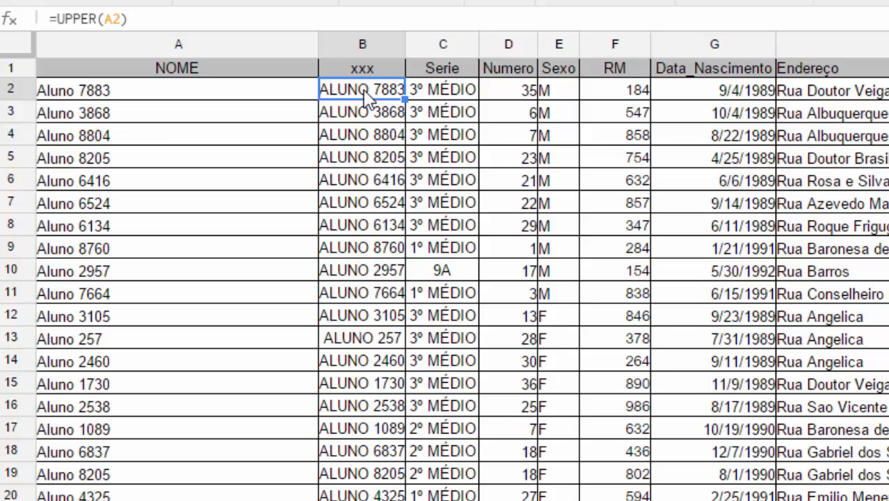
key("ctrl+shift+Down")
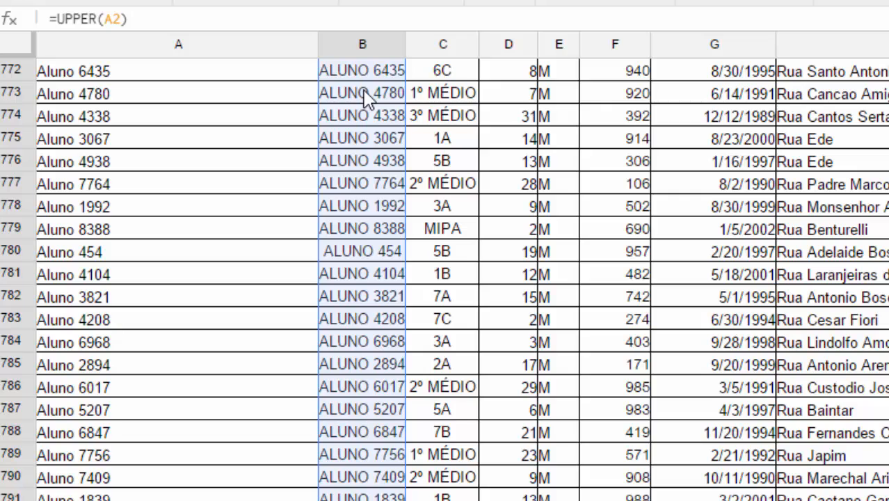
key("ctrl+c")
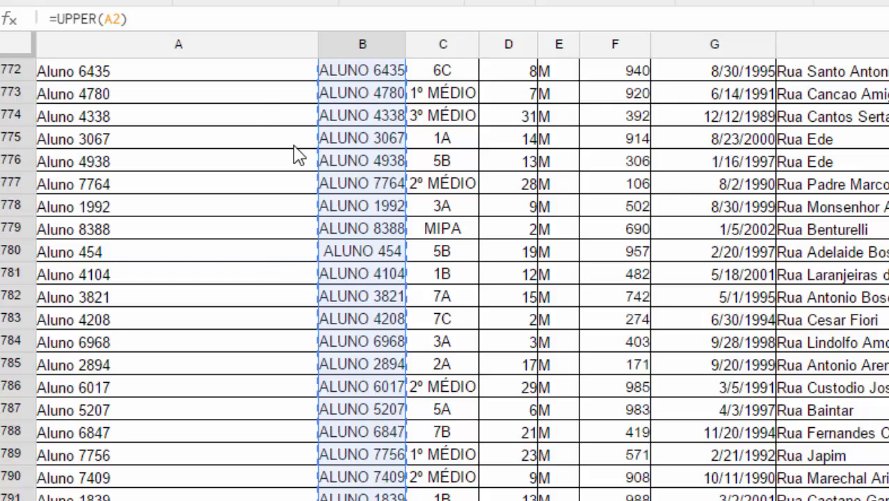
key("ctrl+Home")
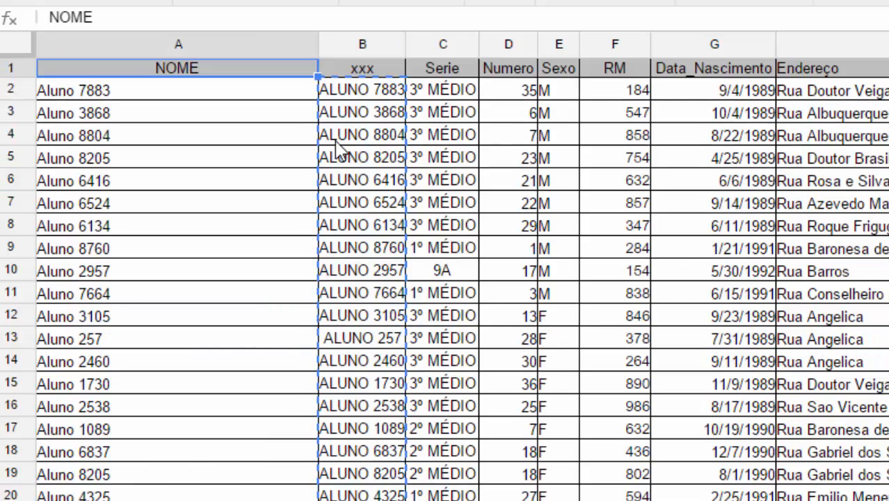
- Paste only the values of the uppercase names over the NOME column starting at A2
left_click(114, 91)
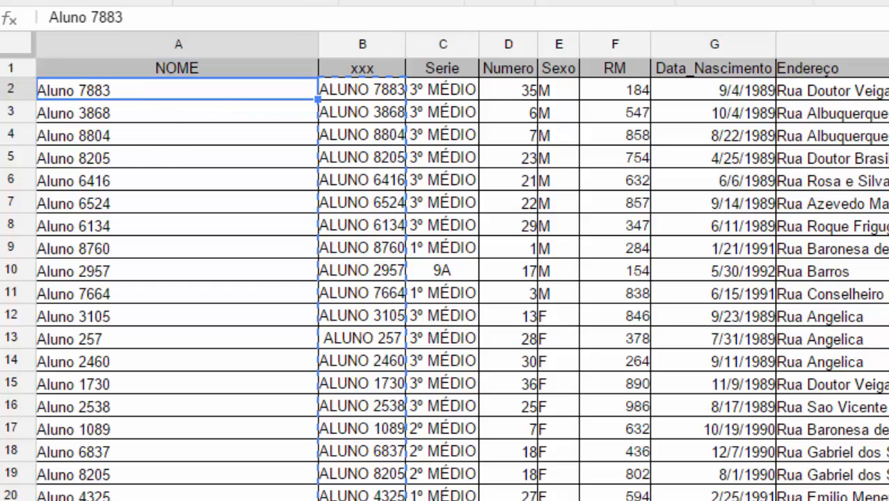
left_click(128, 0)
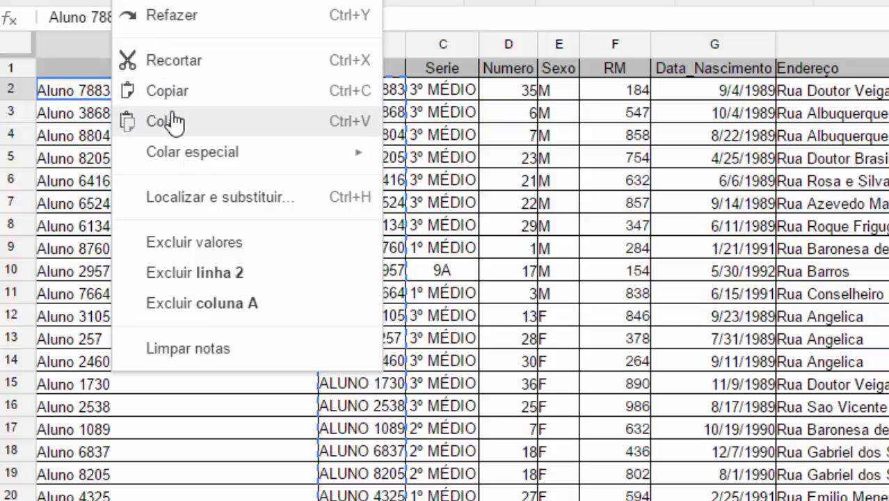
mouse_move(183, 155)
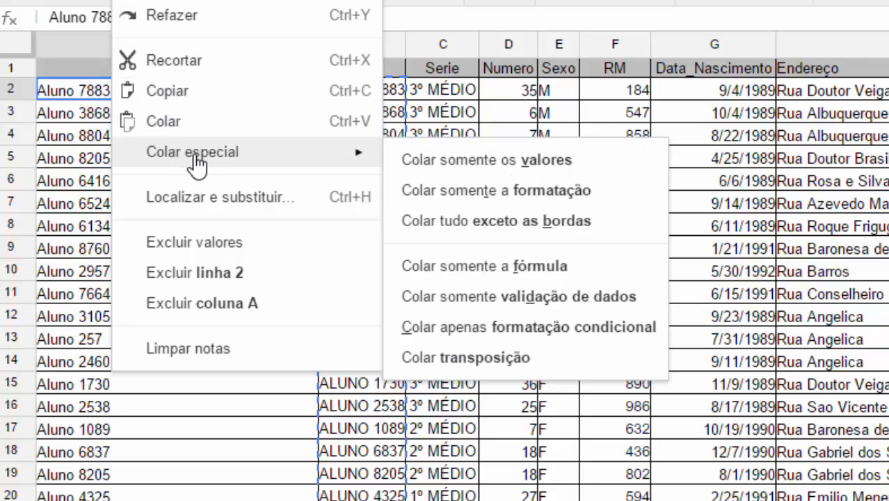
left_click(540, 171)
- Verify A3 and A4 now hold plain text like ALUNO 3868, not formulas
left_click(210, 112)
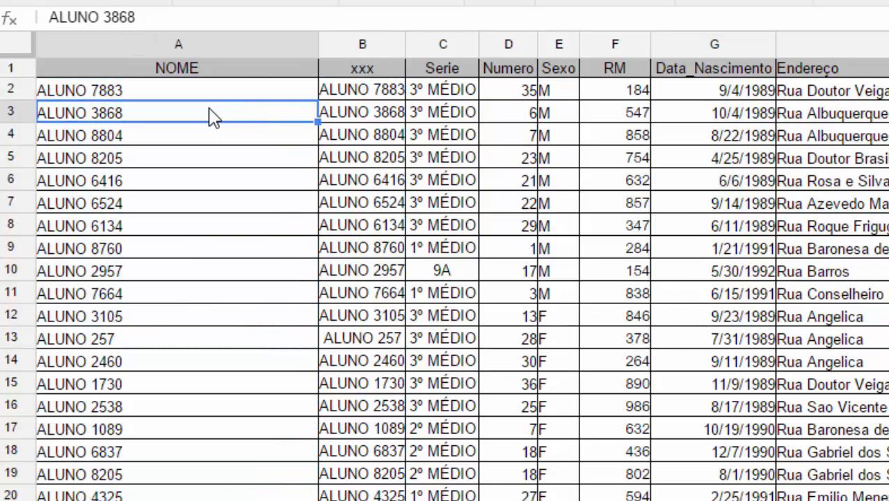
key("Right")
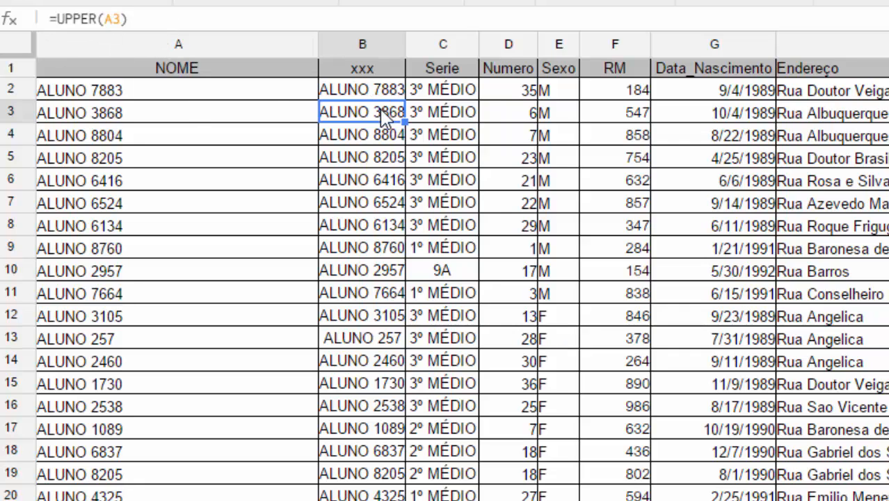
left_click(170, 110)
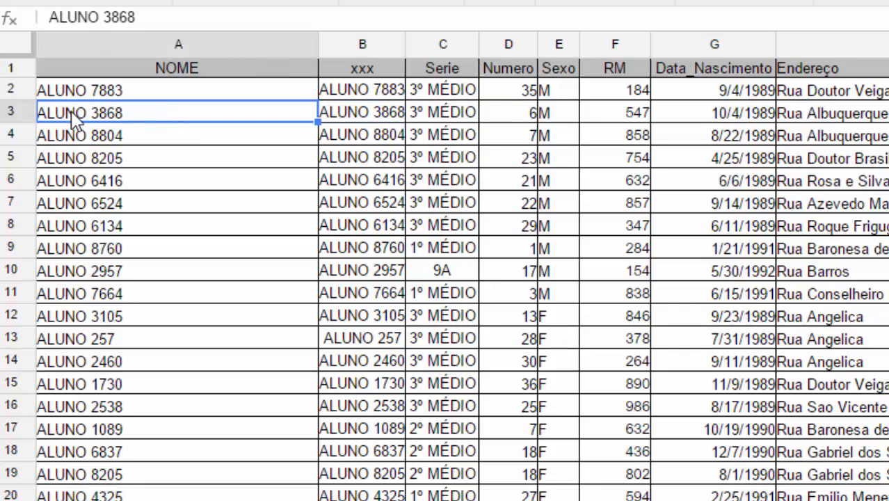
left_click(127, 132)
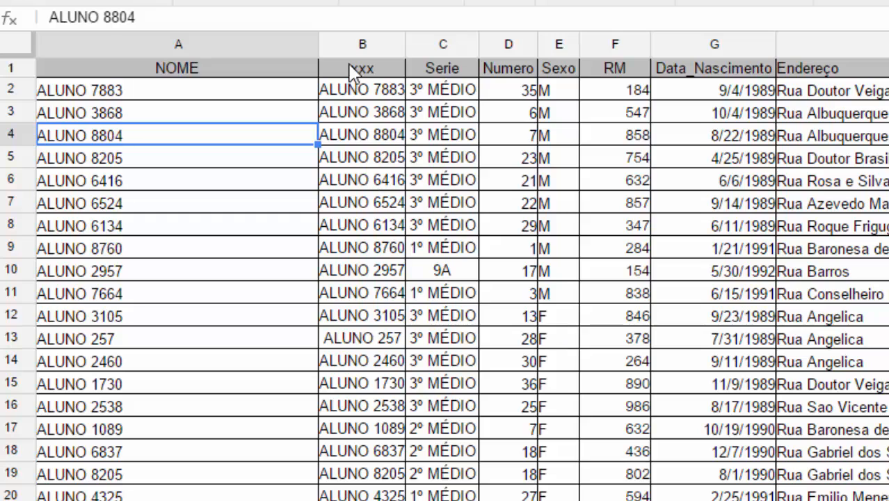
- Delete column B (the xxx helper column) so Serie shifts into column B
left_click(369, 39)
right_click(370, 41)
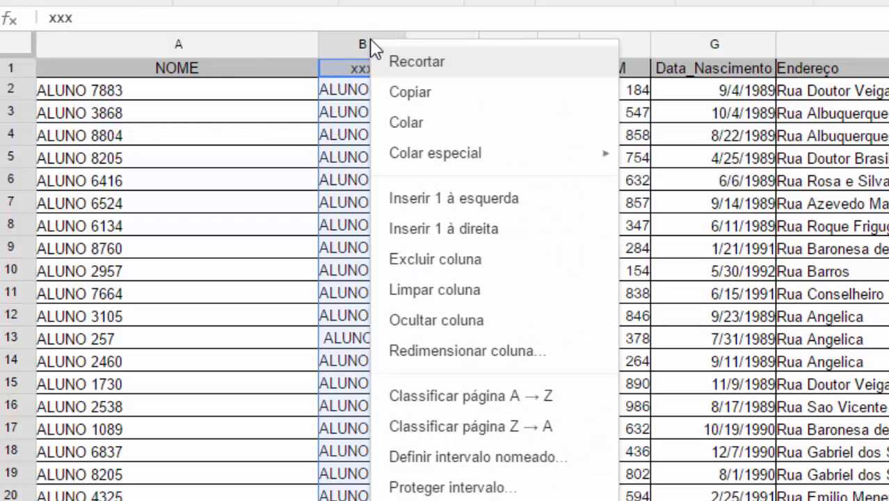
left_click(448, 260)
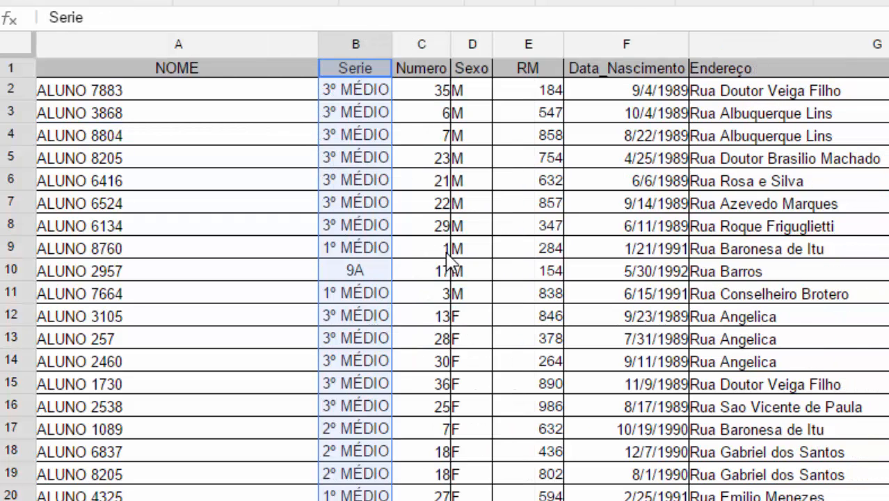
left_click(368, 184)
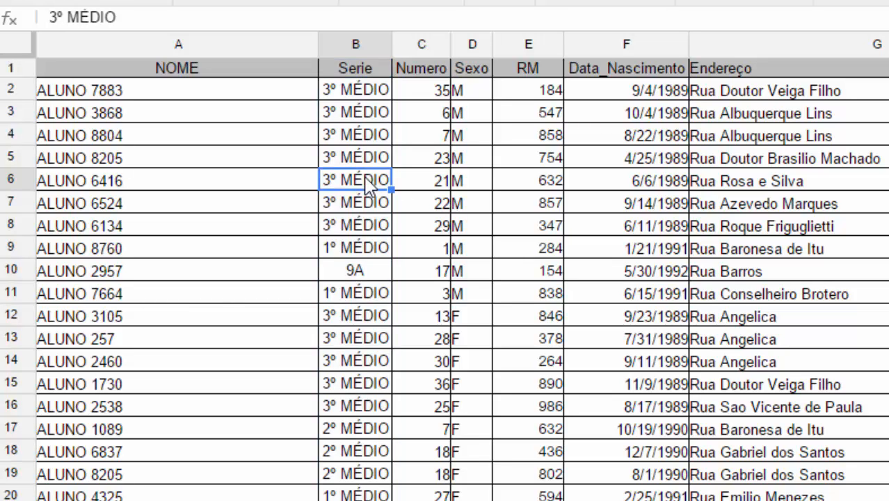